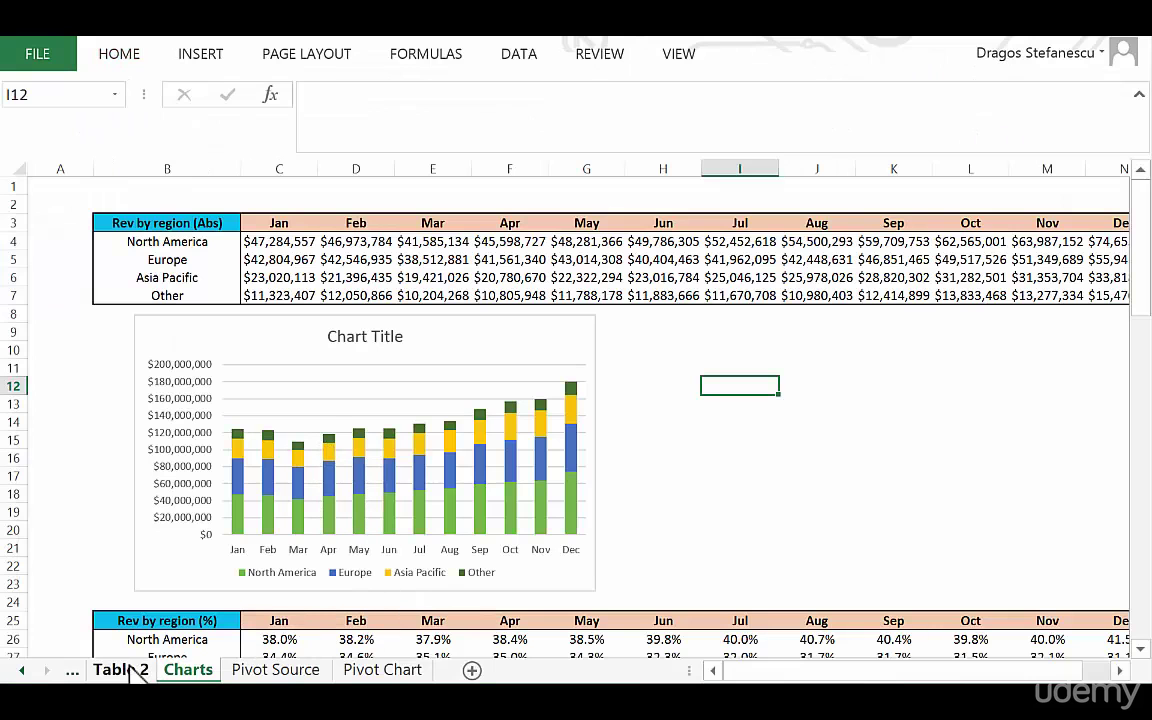
Copy the whole product table, B3:G18, from the Table 2 sheet
{"action": "left_click", "coordinate": [118, 670]}
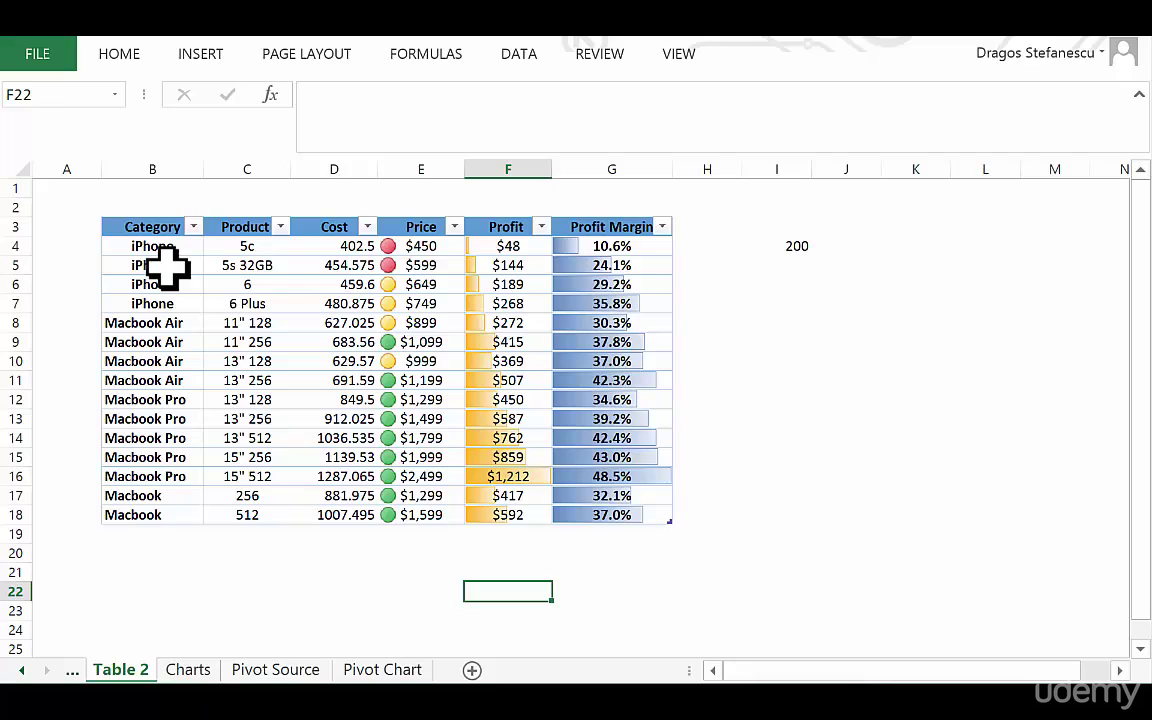
{"action": "left_click", "coordinate": [212, 265]}
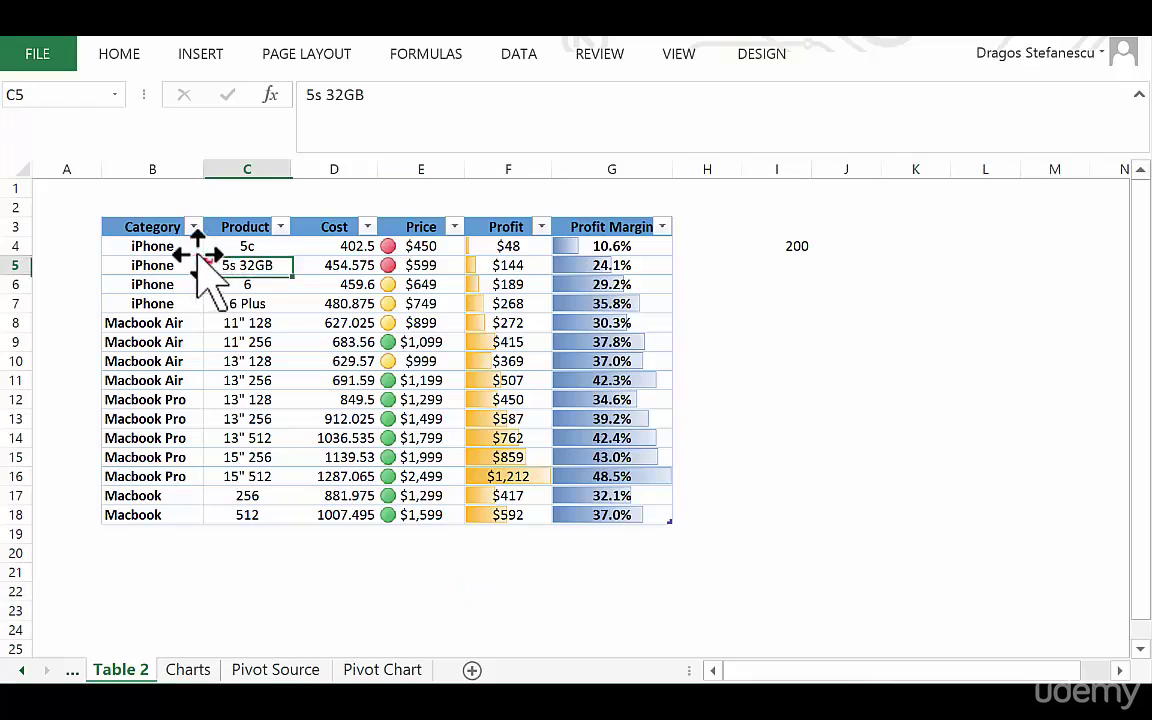
{"action": "left_click_drag", "start_coordinate": [137, 232], "coordinate": [624, 515]}
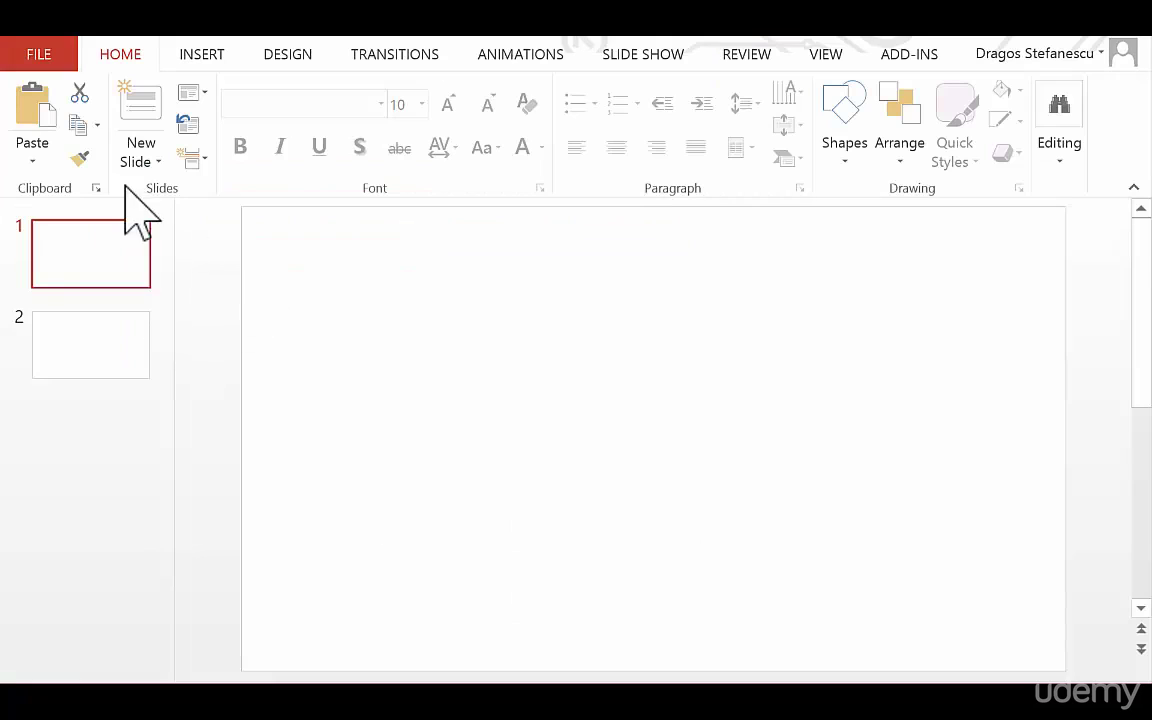
Switch to PowerPoint and paste the copied table onto slide 1 as a linked Microsoft Excel Worksheet Object
{"action": "left_click", "coordinate": [381, 320]}
{"action": "right_click", "coordinate": [409, 348]}
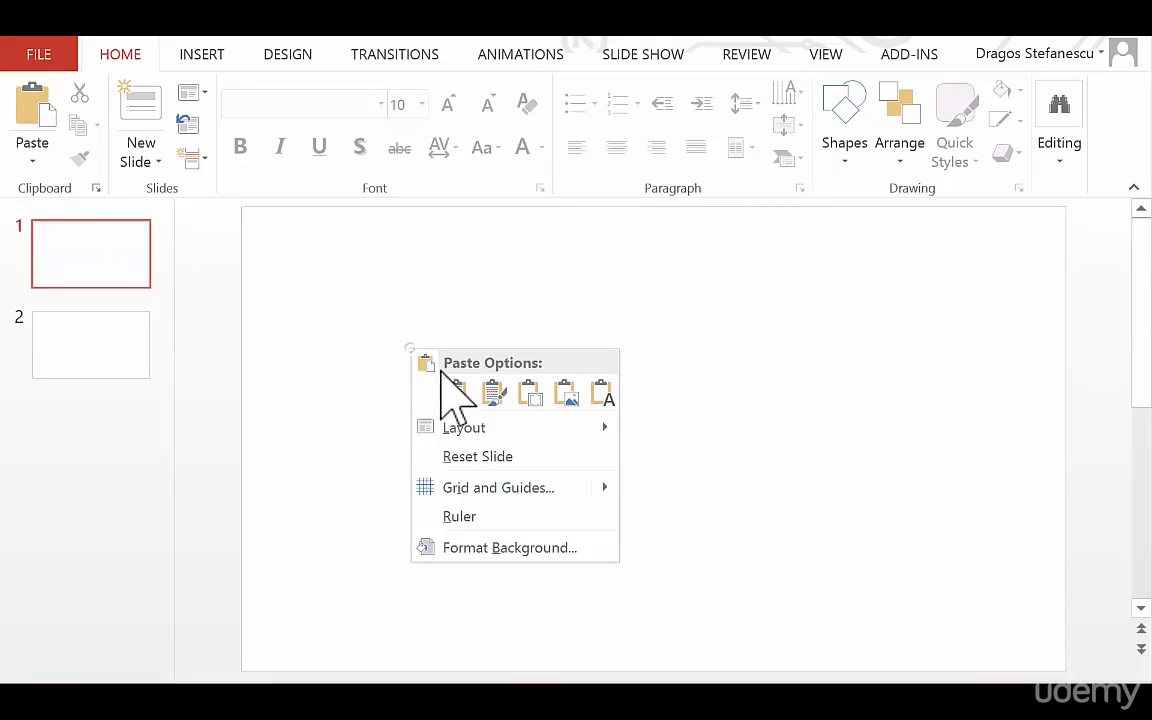
{"action": "left_click", "coordinate": [420, 302]}
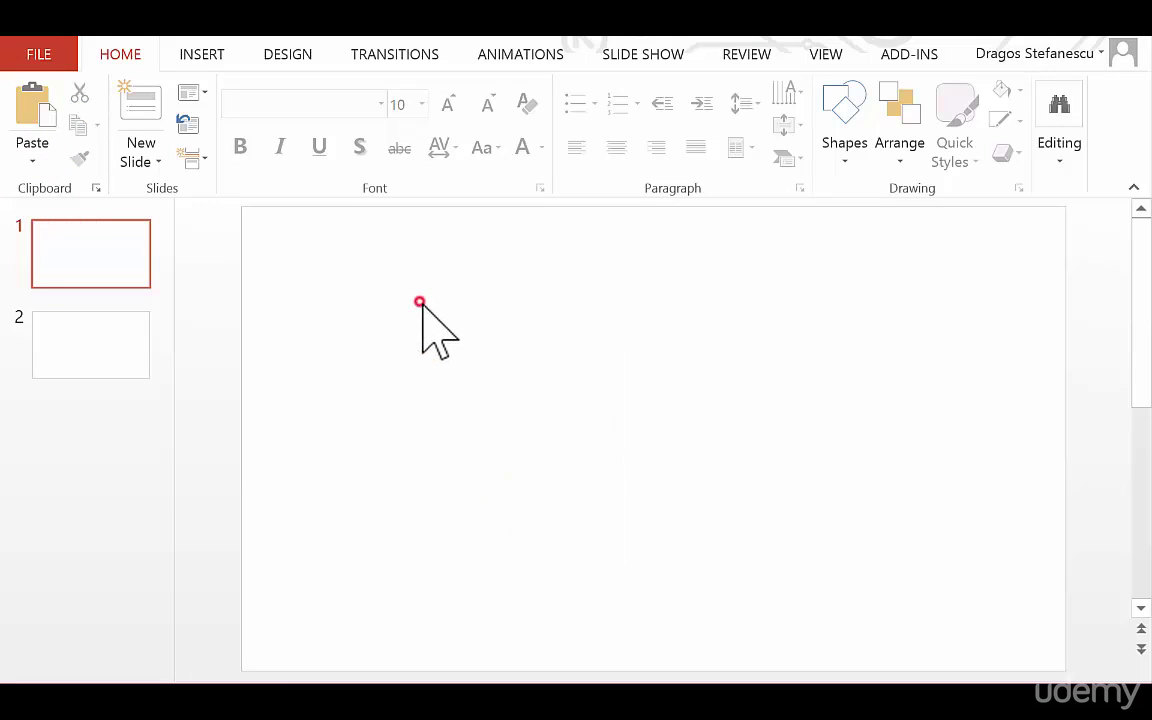
{"action": "left_click", "coordinate": [40, 160]}
{"action": "left_click", "coordinate": [66, 252]}
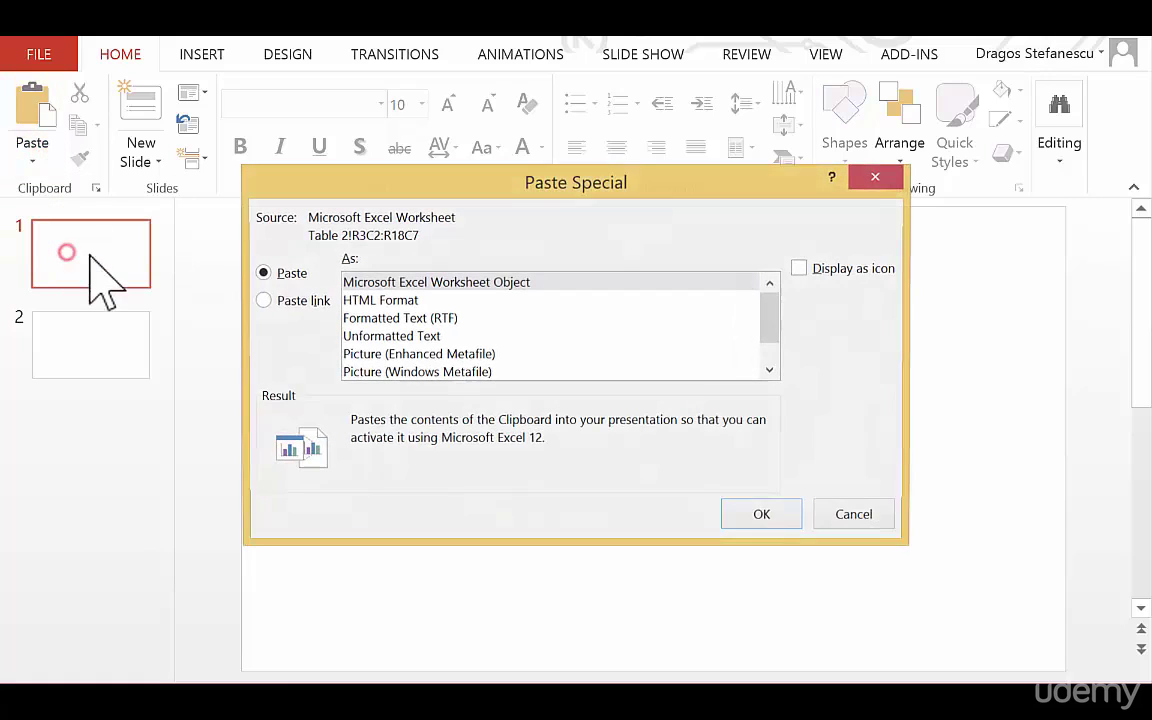
{"action": "left_click", "coordinate": [259, 301]}
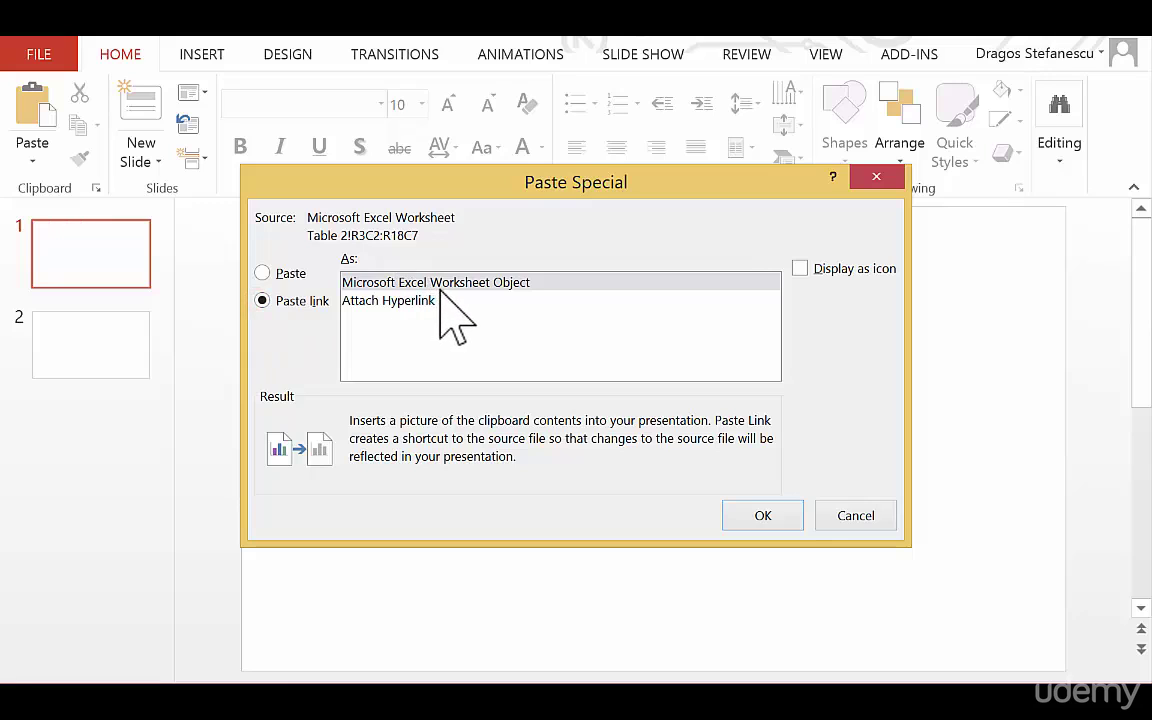
{"action": "left_click", "coordinate": [761, 510]}
Enlarge the linked product table and position it near the center of slide 1
{"action": "left_click_drag", "start_coordinate": [470, 340], "coordinate": [321, 258]}
{"action": "left_click_drag", "start_coordinate": [603, 390], "coordinate": [640, 438]}
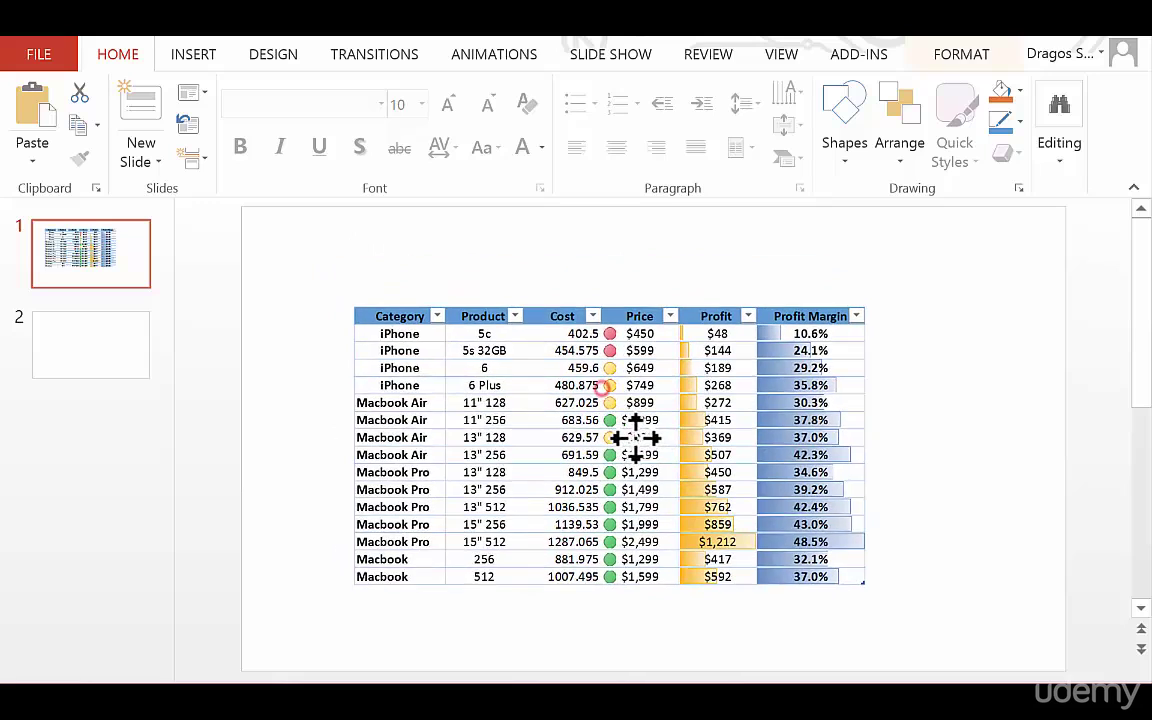
{"action": "left_click", "coordinate": [920, 360]}
{"action": "left_click_drag", "start_coordinate": [636, 388], "coordinate": [648, 363]}
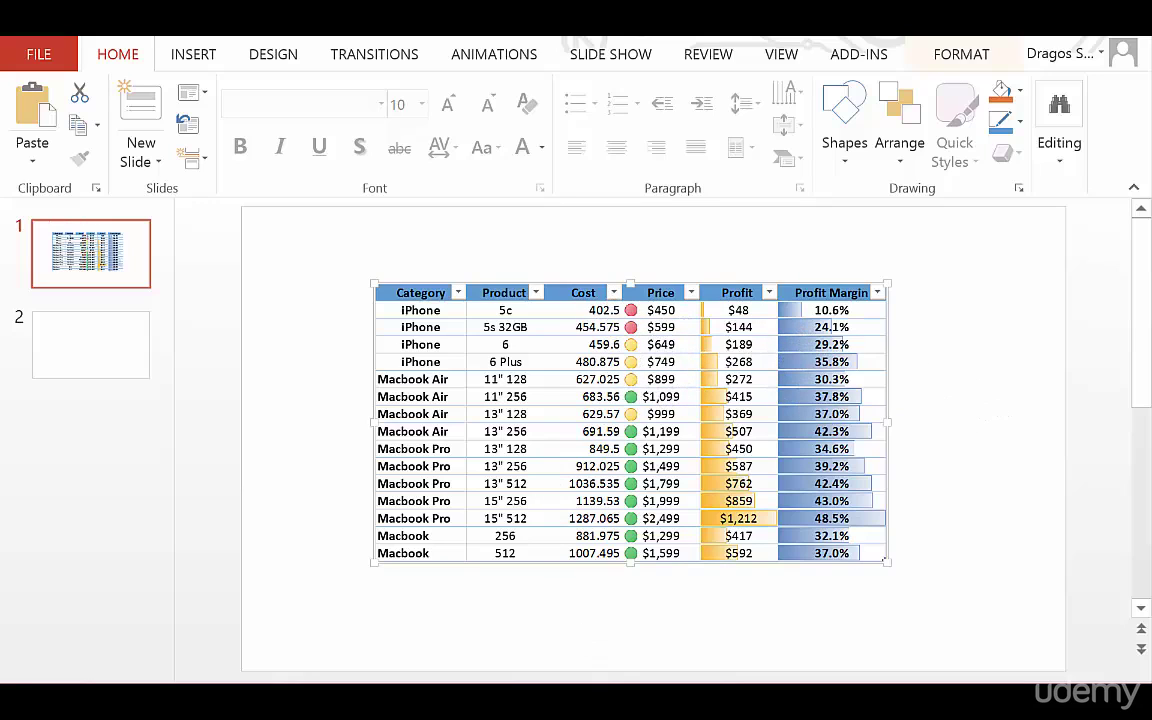
Switch back to Excel and subtract the 200 in cell I4 from the Cost values D4:D18 with Paste Special
{"action": "key", "text": "alt+Tab"}
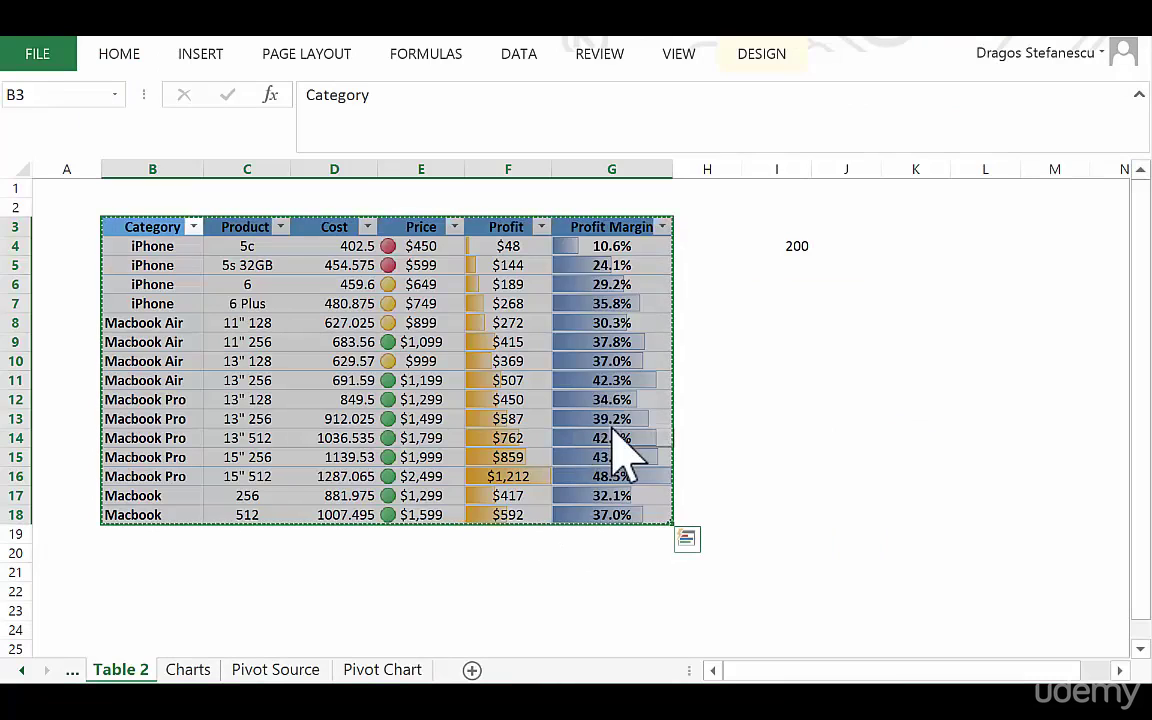
{"action": "left_click", "coordinate": [697, 323]}
{"action": "left_click", "coordinate": [785, 248]}
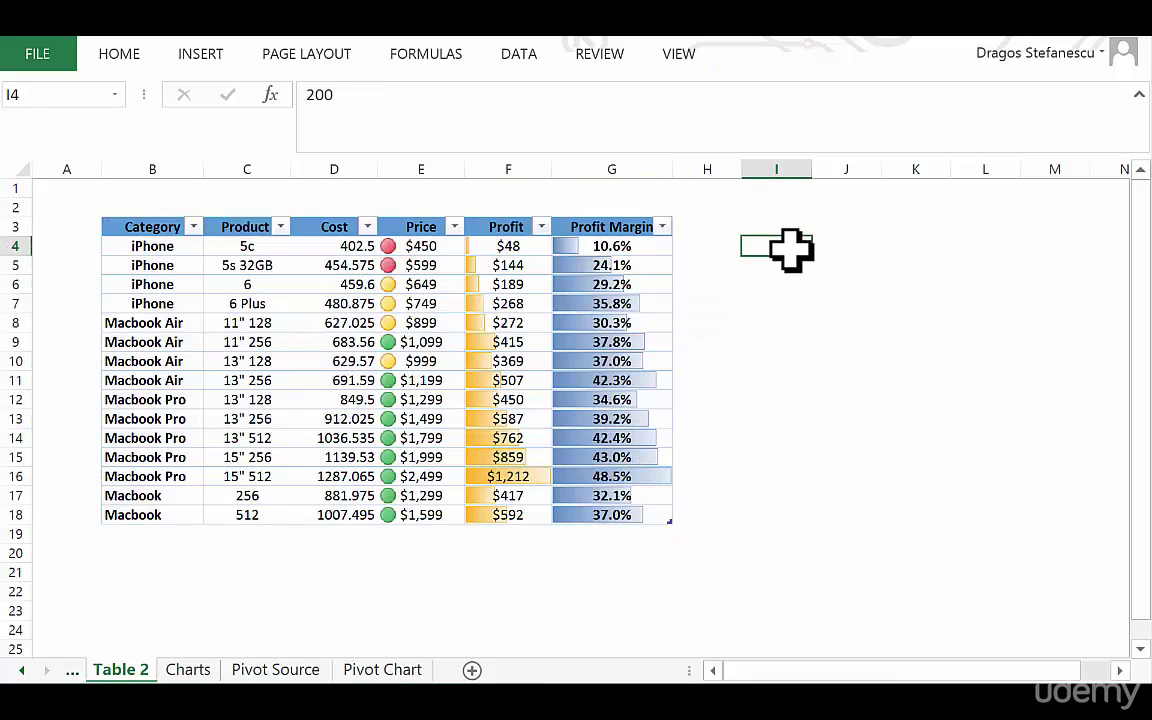
{"action": "key", "text": "ctrl+c"}
{"action": "left_click_drag", "start_coordinate": [342, 249], "coordinate": [356, 492]}
{"action": "right_click", "coordinate": [356, 492]}
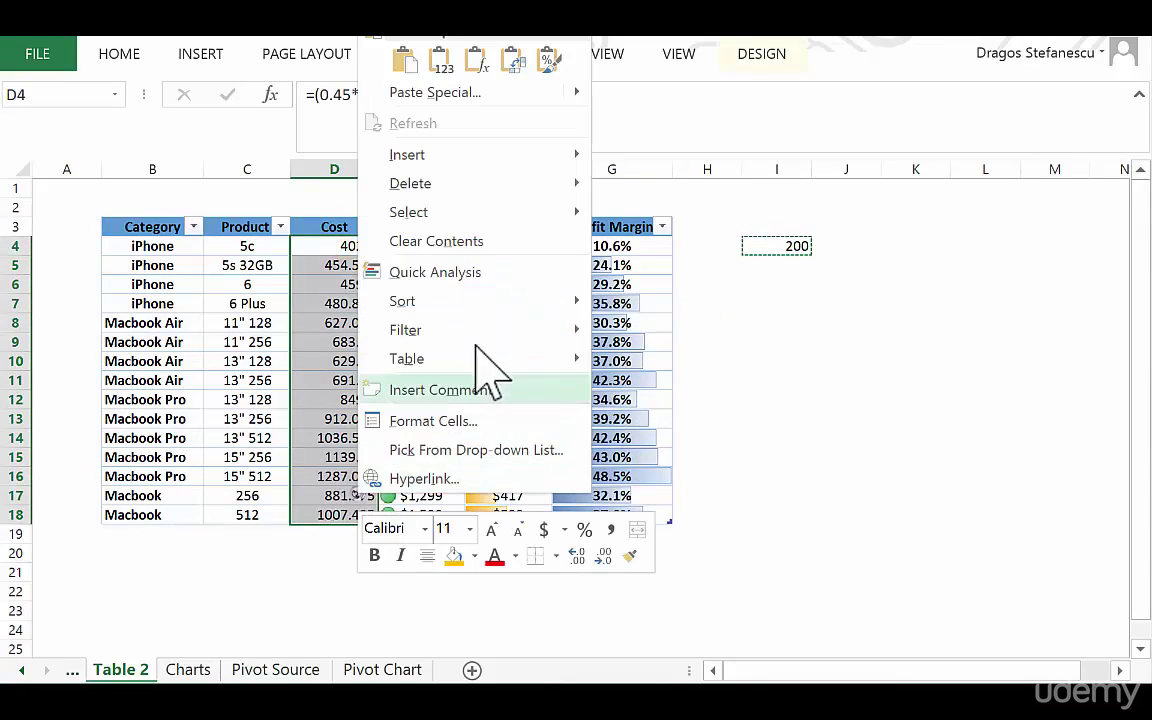
{"action": "left_click", "coordinate": [458, 93]}
{"action": "left_click", "coordinate": [296, 253]}
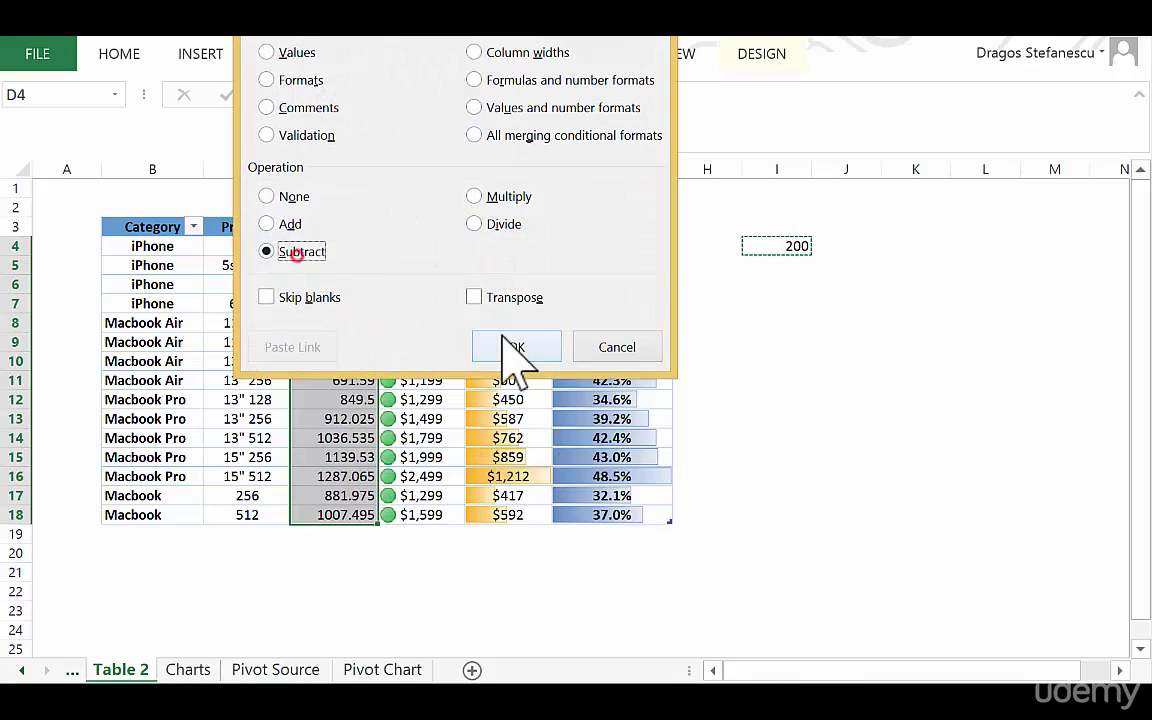
{"action": "left_click", "coordinate": [510, 347]}
{"action": "left_click", "coordinate": [760, 455]}
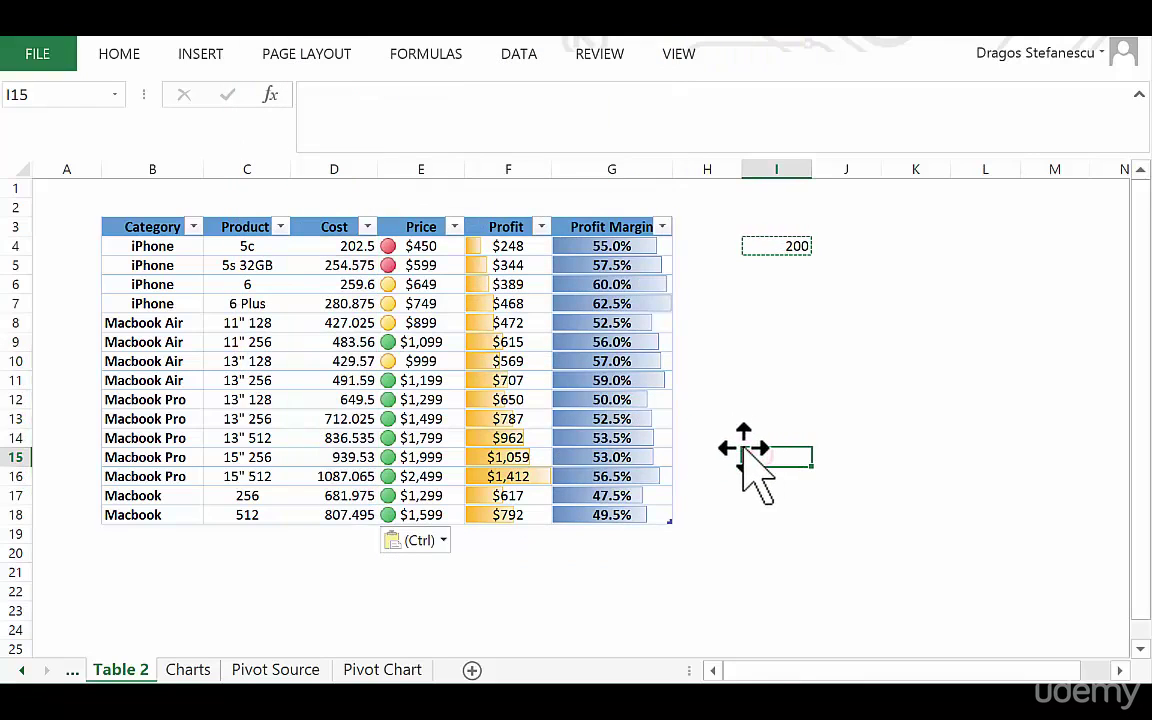
{"action": "key", "text": "Escape"}
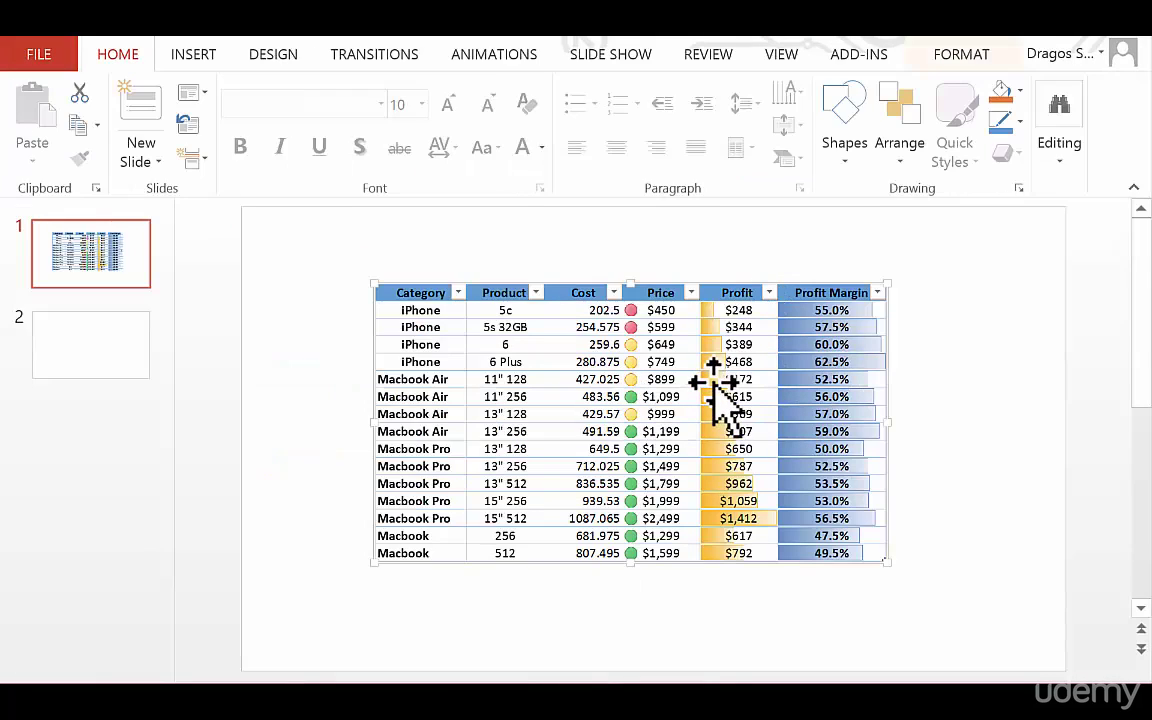
Copy the revenue-by-region column chart from Excel's Charts sheet and paste it onto PowerPoint slide 2 with linked data
{"action": "left_click", "coordinate": [908, 330]}
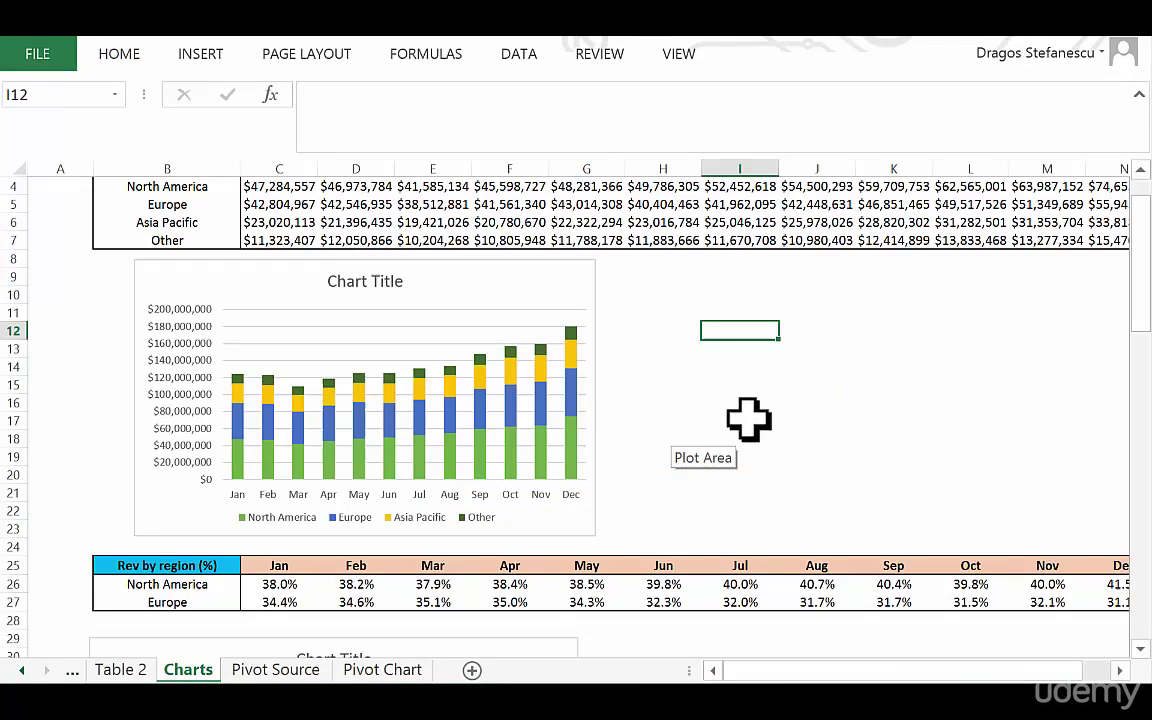
{"action": "left_click", "coordinate": [520, 284]}
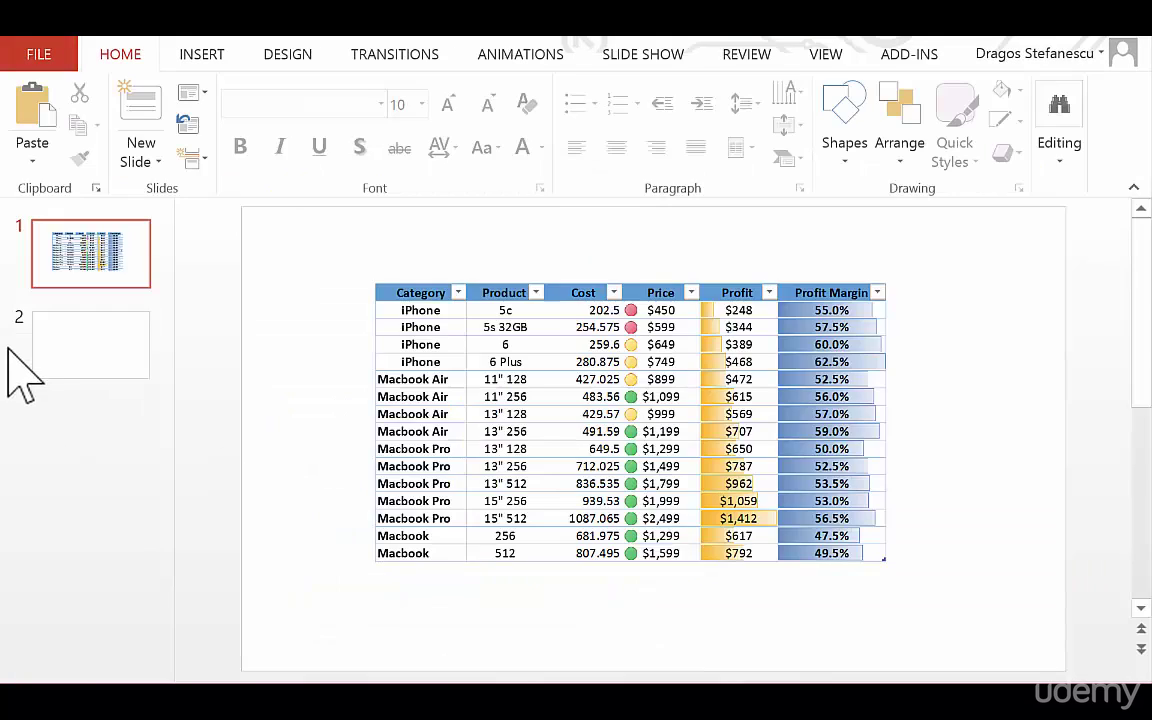
{"action": "left_click", "coordinate": [57, 350]}
{"action": "left_click", "coordinate": [492, 335]}
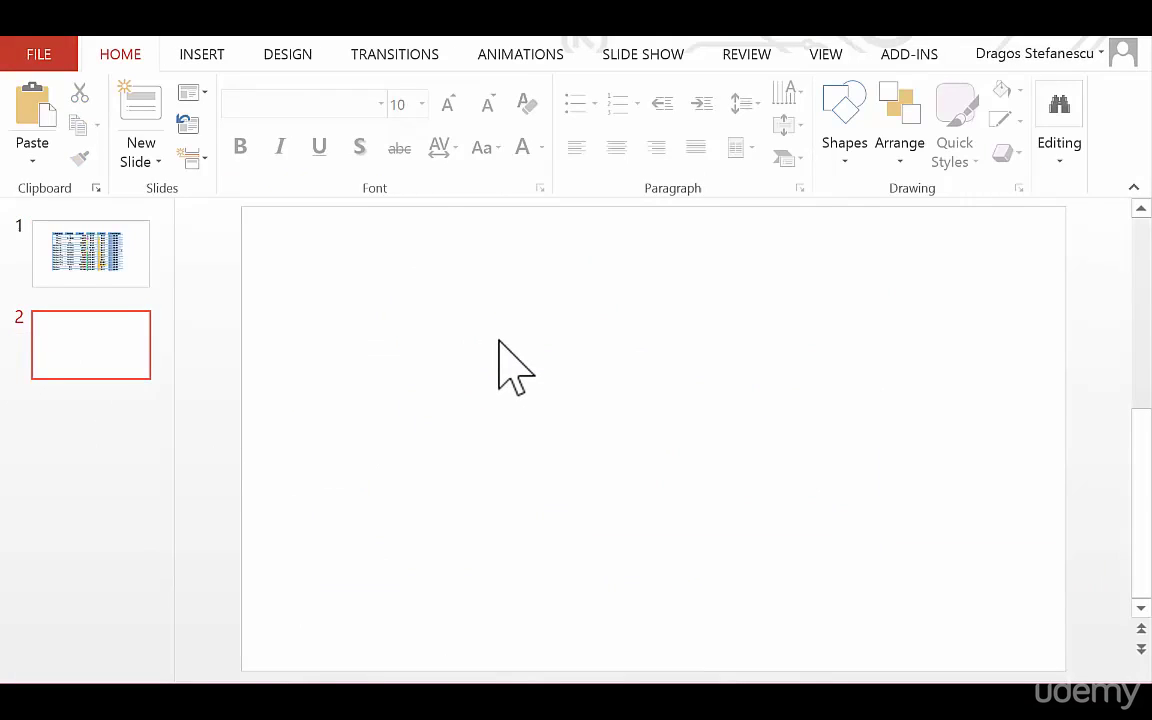
{"action": "right_click", "coordinate": [498, 341]}
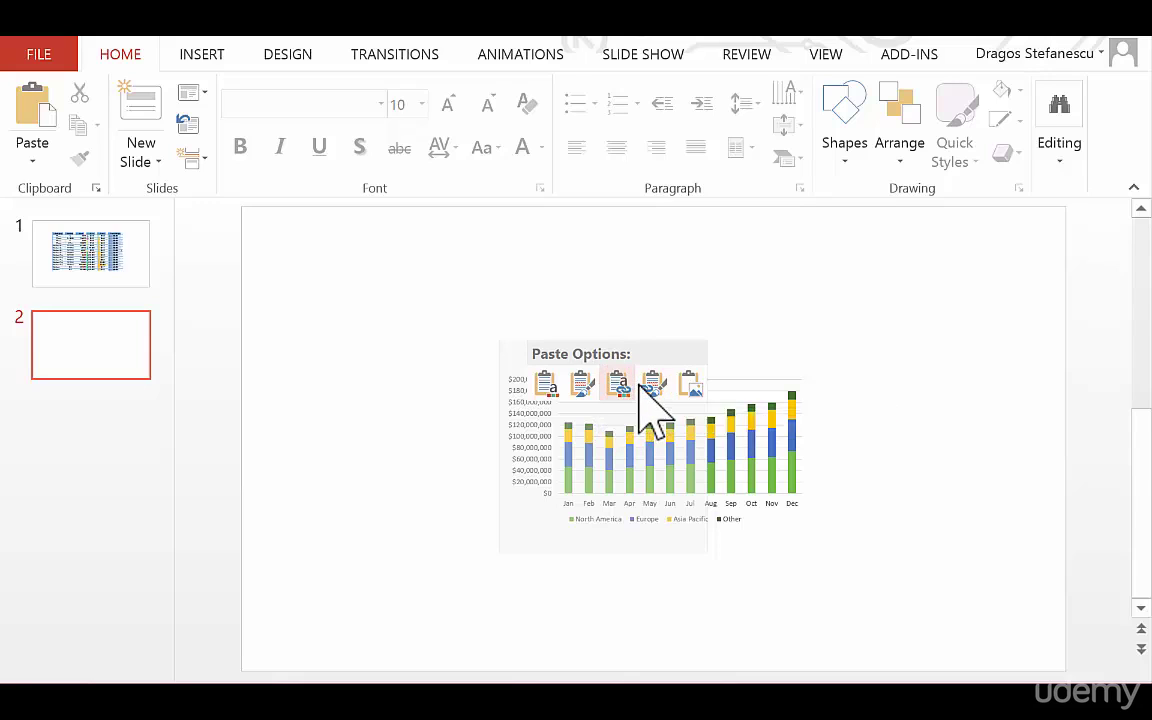
{"action": "left_click", "coordinate": [640, 385]}
Move the linked chart toward the upper part of slide 2 and enlarge it
{"action": "left_click_drag", "start_coordinate": [493, 344], "coordinate": [398, 278]}
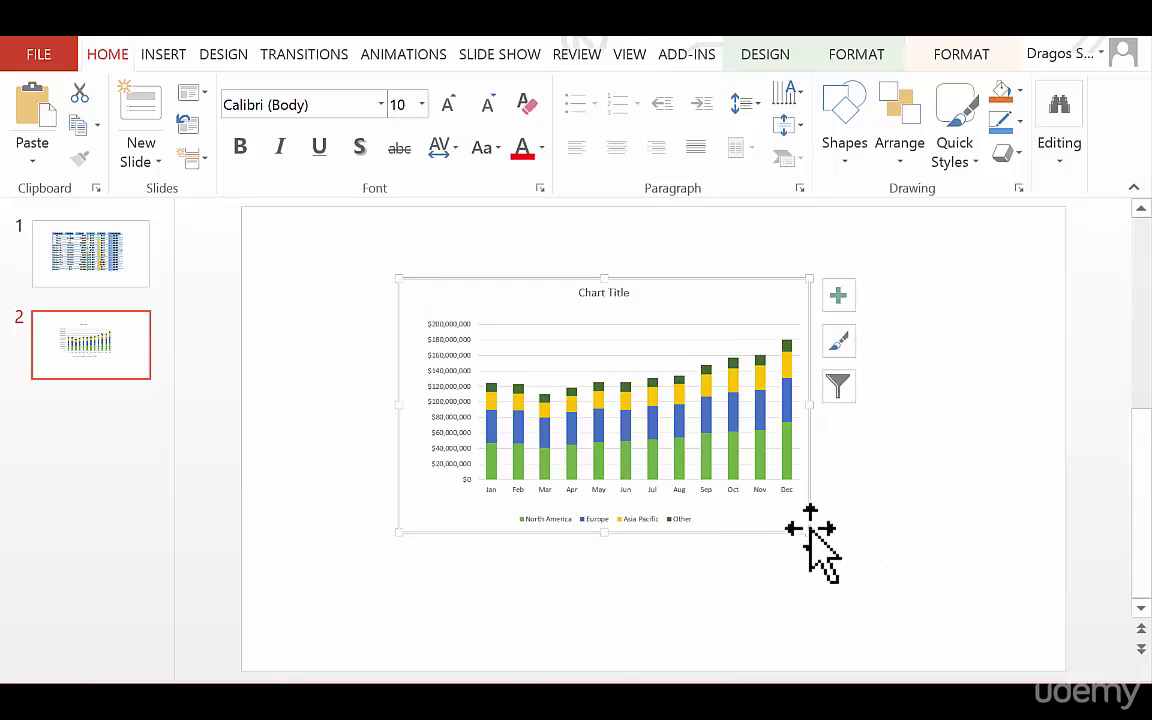
{"action": "left_click_drag", "start_coordinate": [808, 532], "coordinate": [908, 604]}
{"action": "left_click", "coordinate": [1000, 440]}
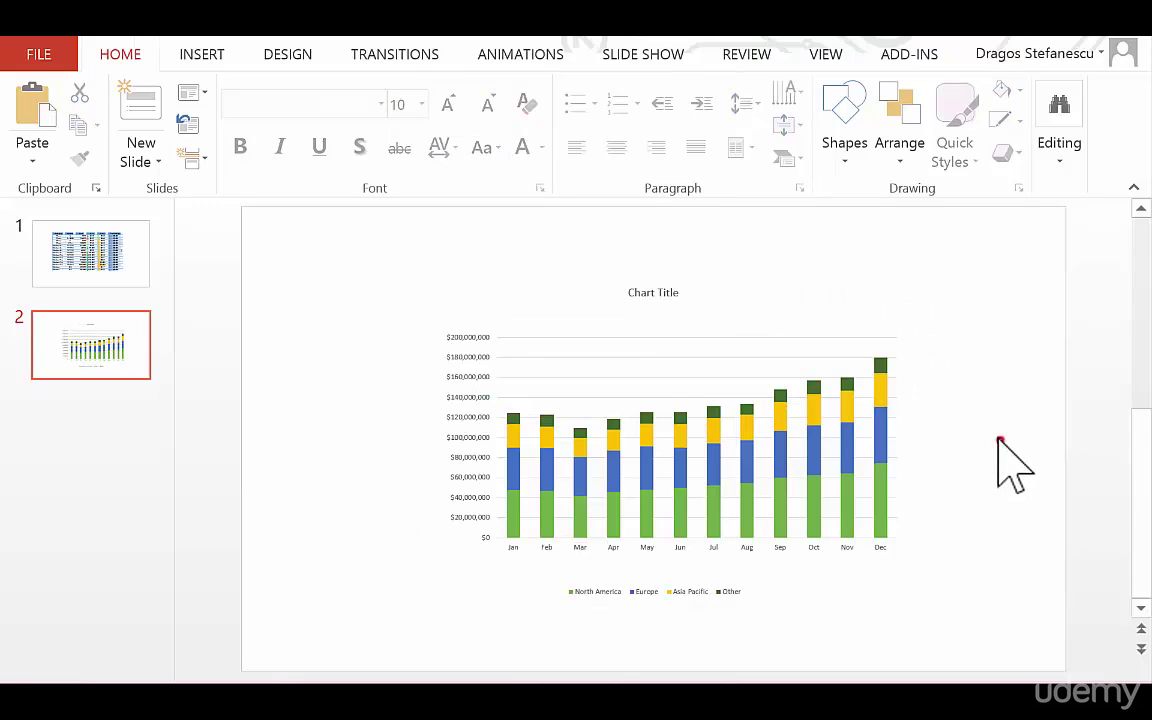
Examine the chart filter and the chart design and format tools available for the linked chart on slide 2
{"action": "left_click", "coordinate": [686, 368]}
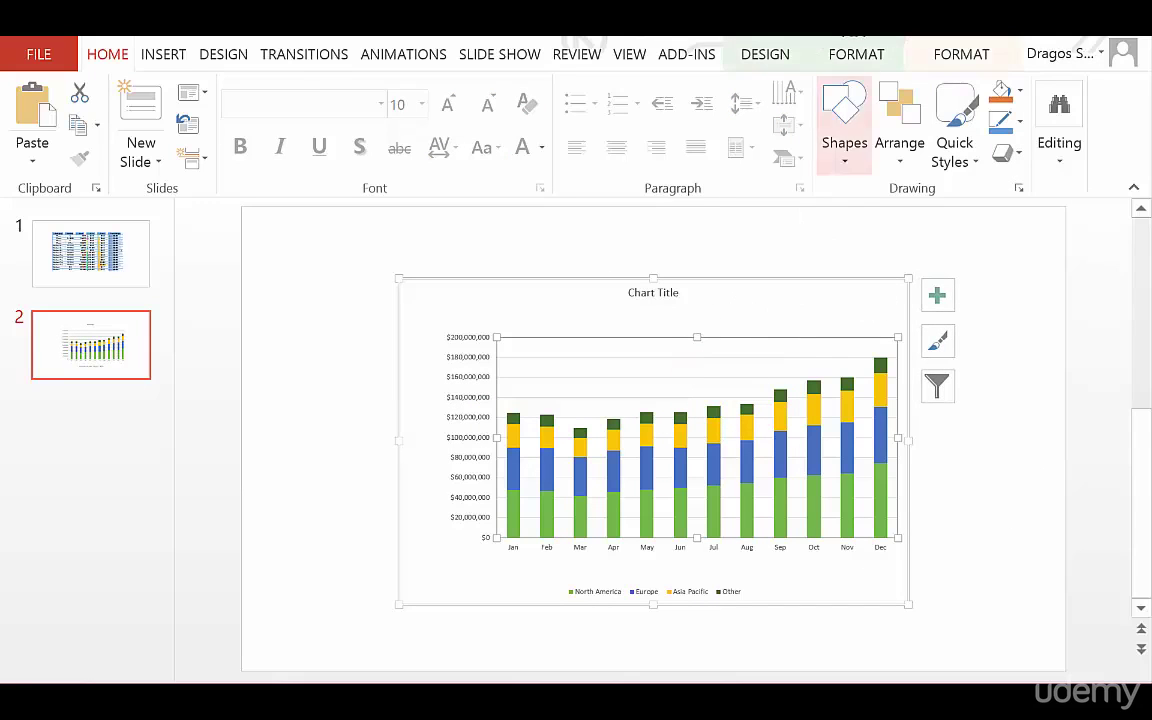
{"action": "left_click", "coordinate": [938, 402]}
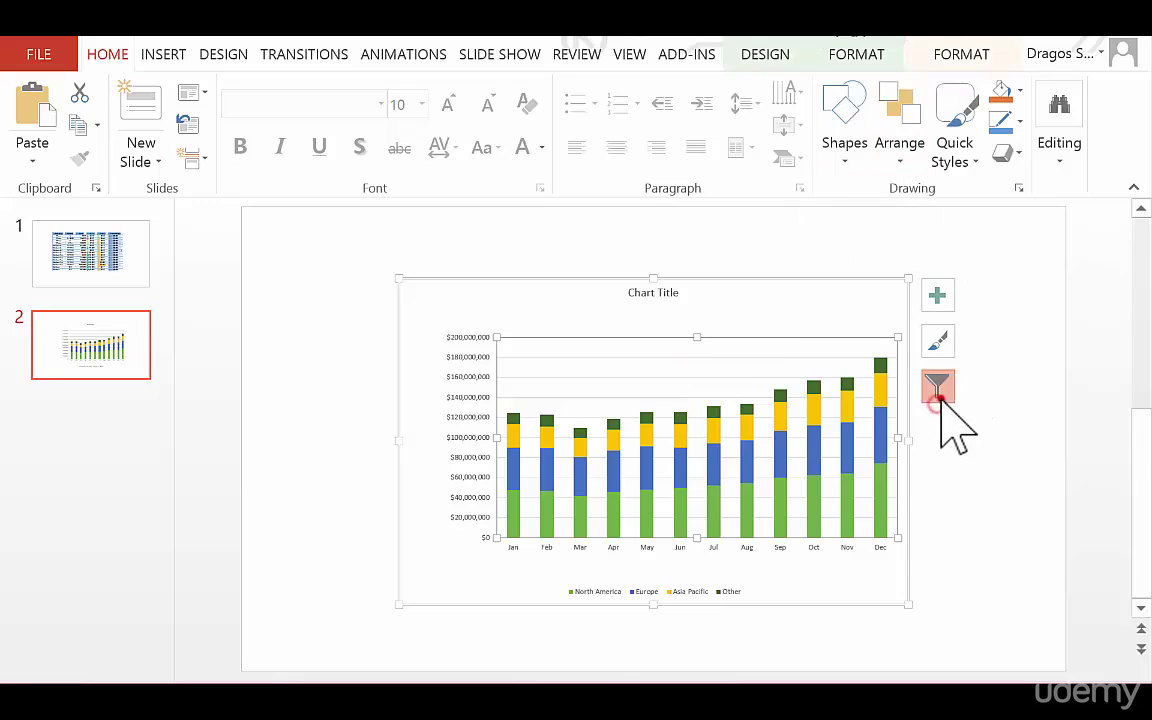
{"action": "left_click", "coordinate": [945, 472]}
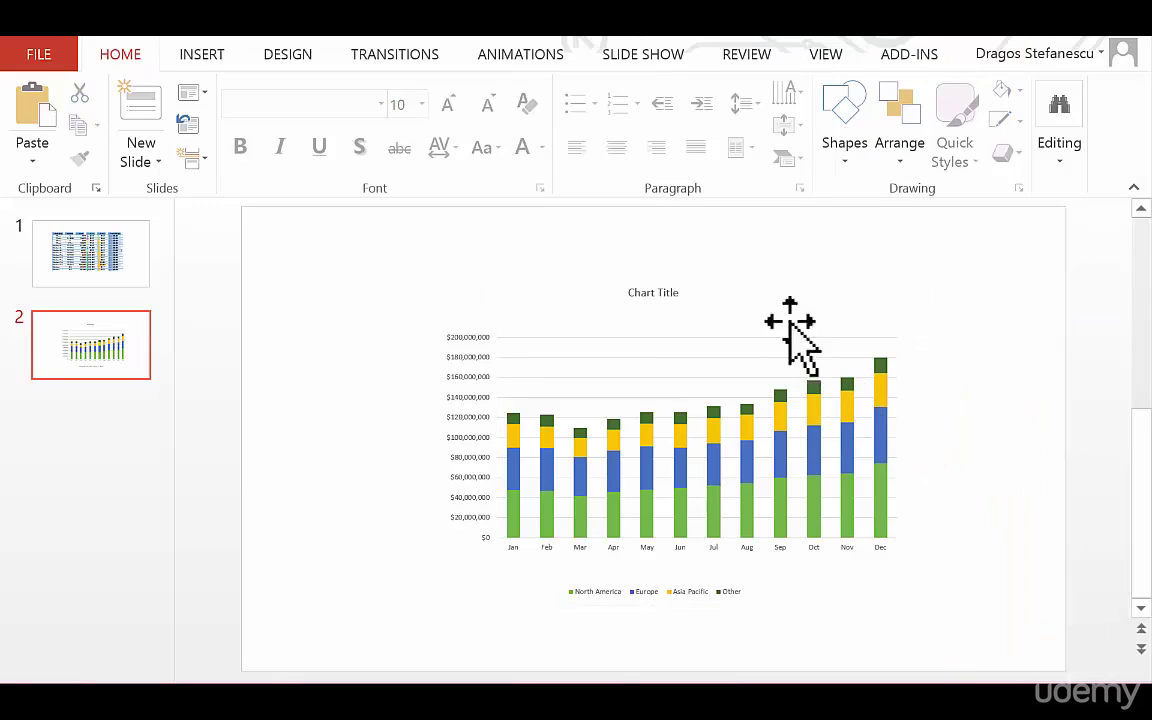
{"action": "left_click", "coordinate": [707, 324]}
{"action": "left_click", "coordinate": [765, 56]}
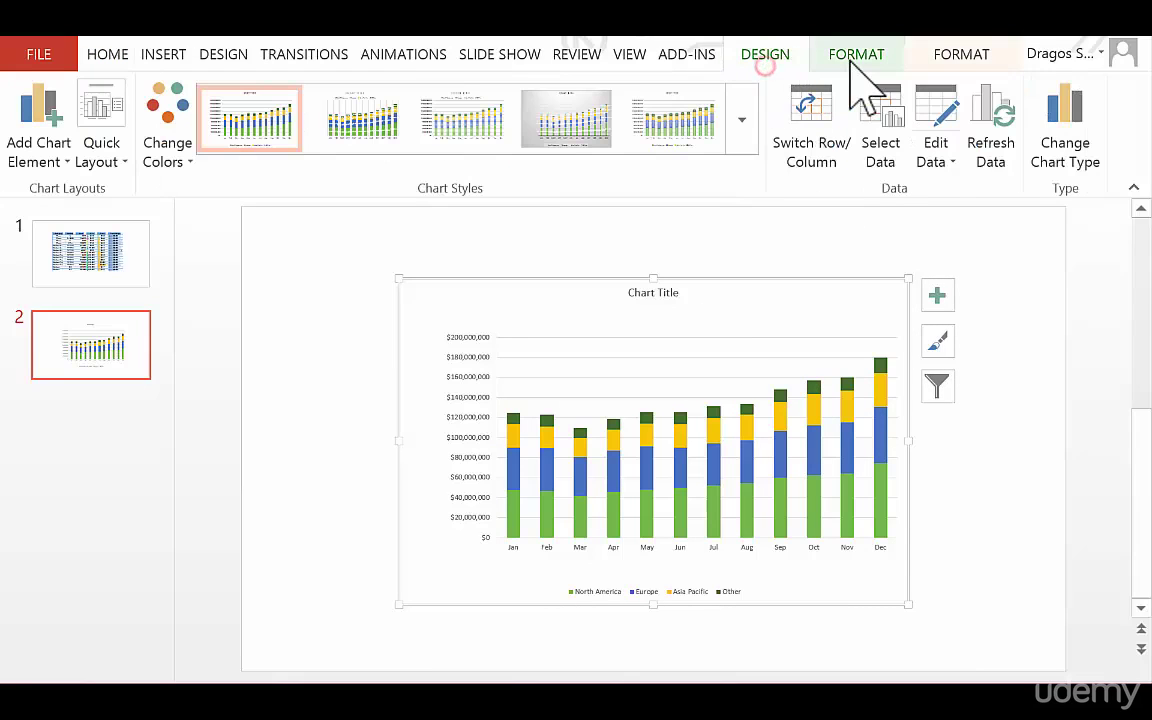
{"action": "left_click", "coordinate": [855, 56]}
{"action": "left_click", "coordinate": [959, 489]}
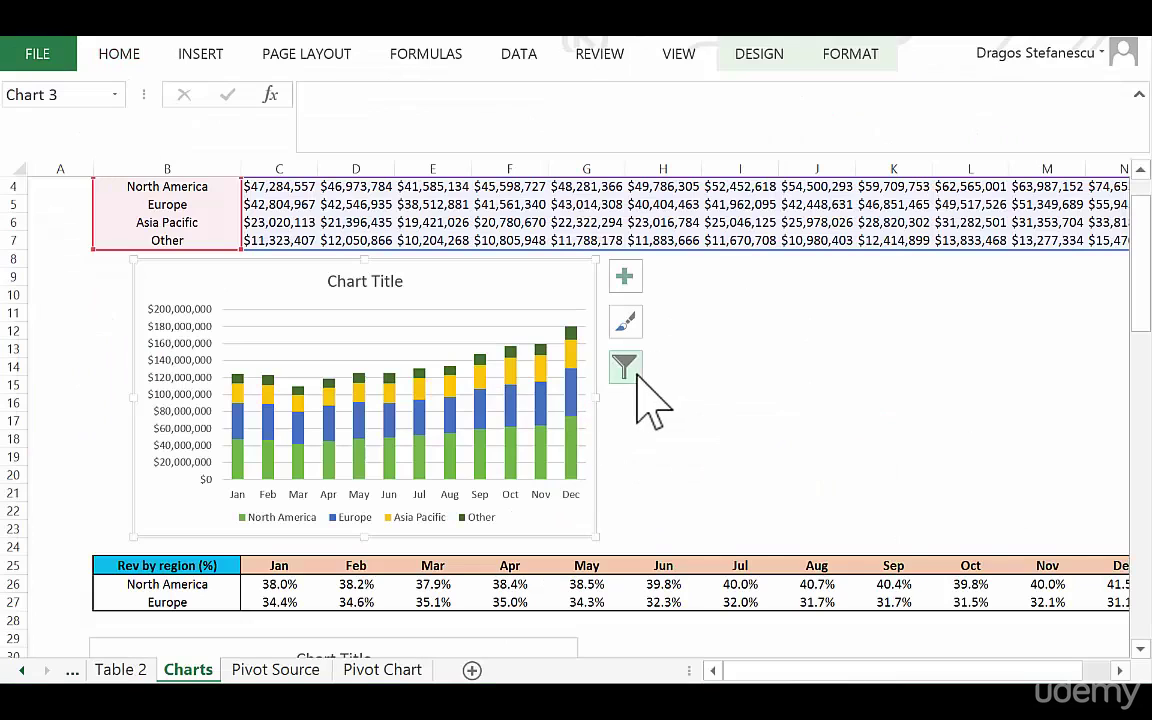
In Excel, filter the North America and Europe series out of the revenue-by-region chart
{"action": "left_click", "coordinate": [630, 372]}
{"action": "left_click", "coordinate": [689, 411]}
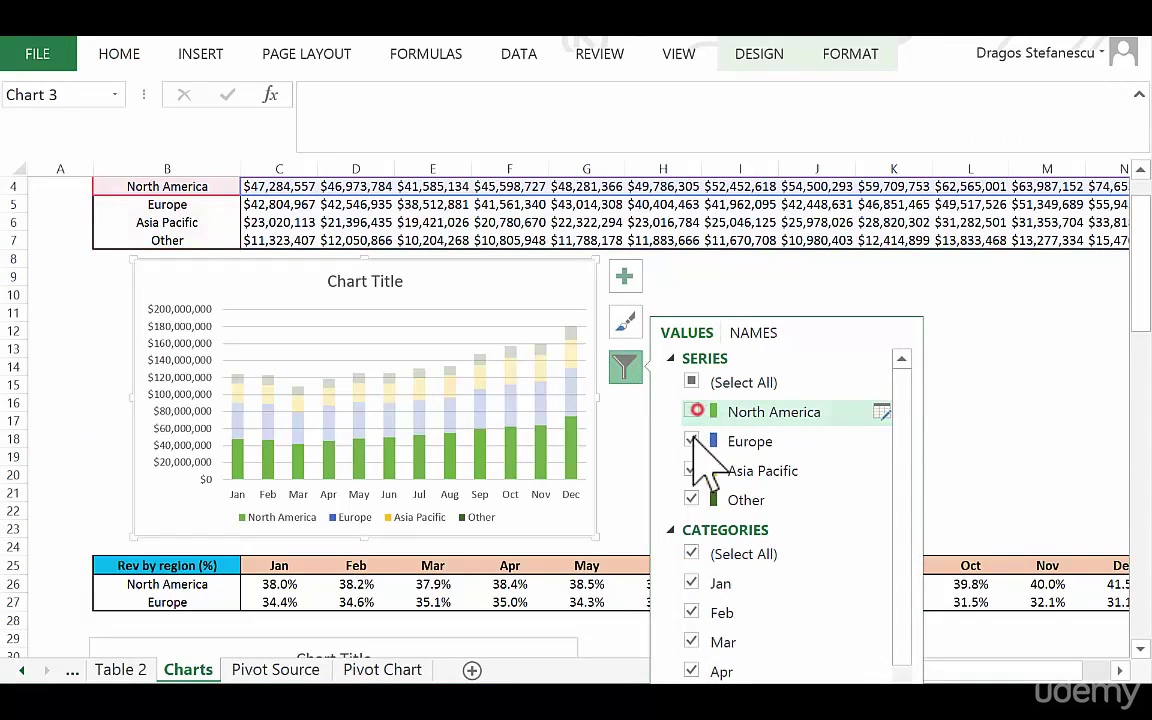
{"action": "left_click", "coordinate": [690, 441]}
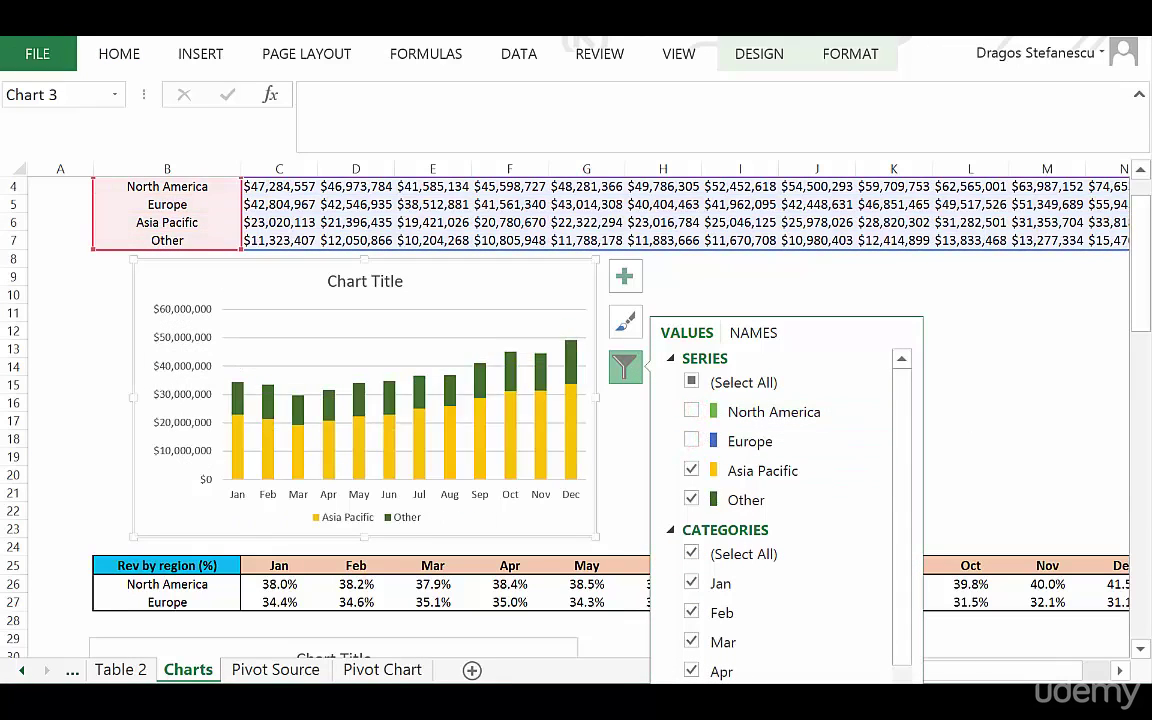
{"action": "left_click", "coordinate": [969, 362]}
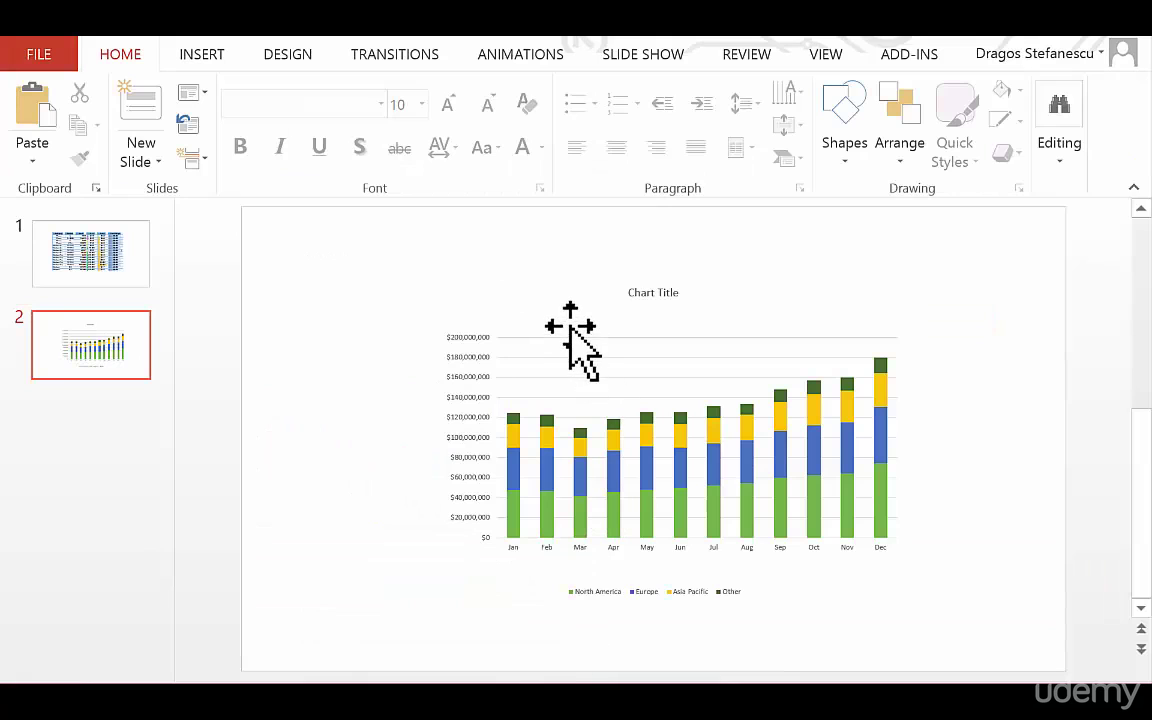
Switch to PowerPoint and check which series are enabled in the filter of the linked chart on slide 2
{"action": "left_click", "coordinate": [571, 326]}
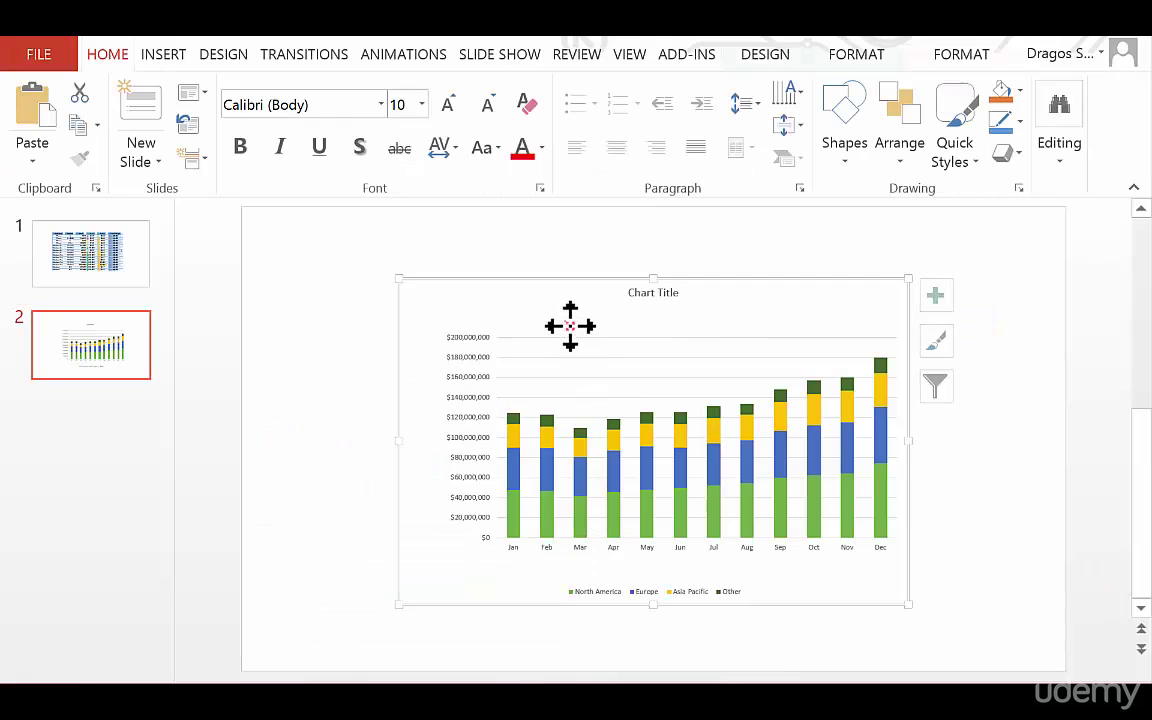
{"action": "left_click", "coordinate": [937, 386]}
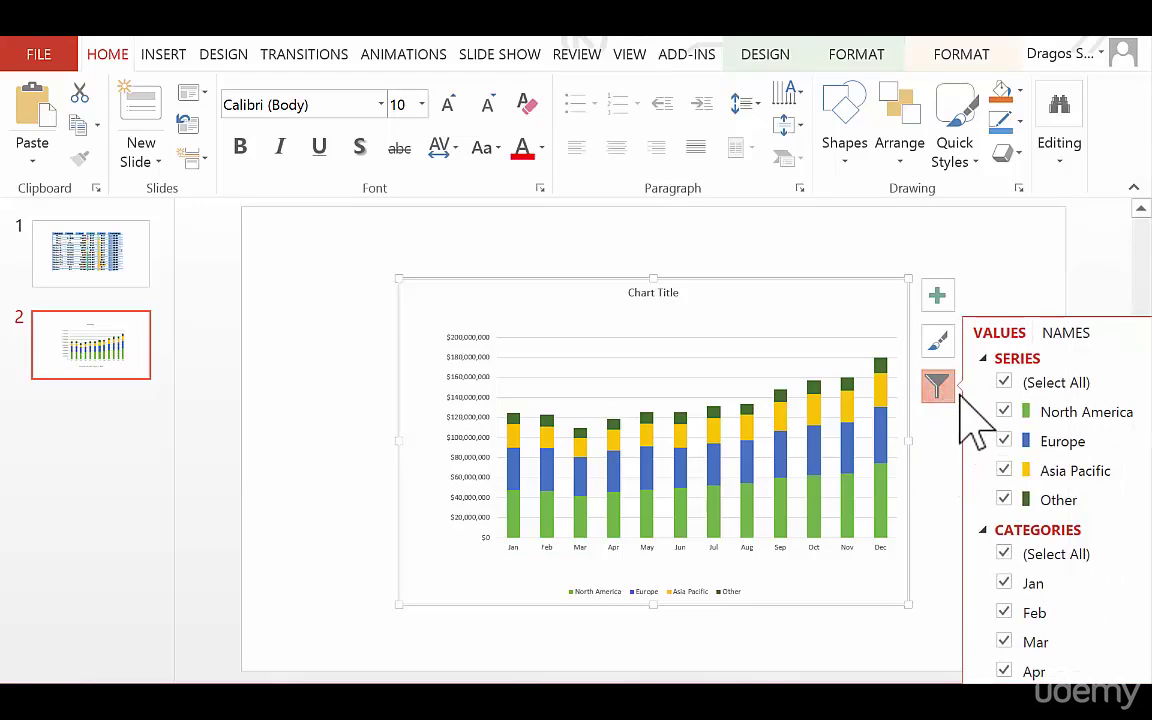
{"action": "left_click", "coordinate": [994, 268]}
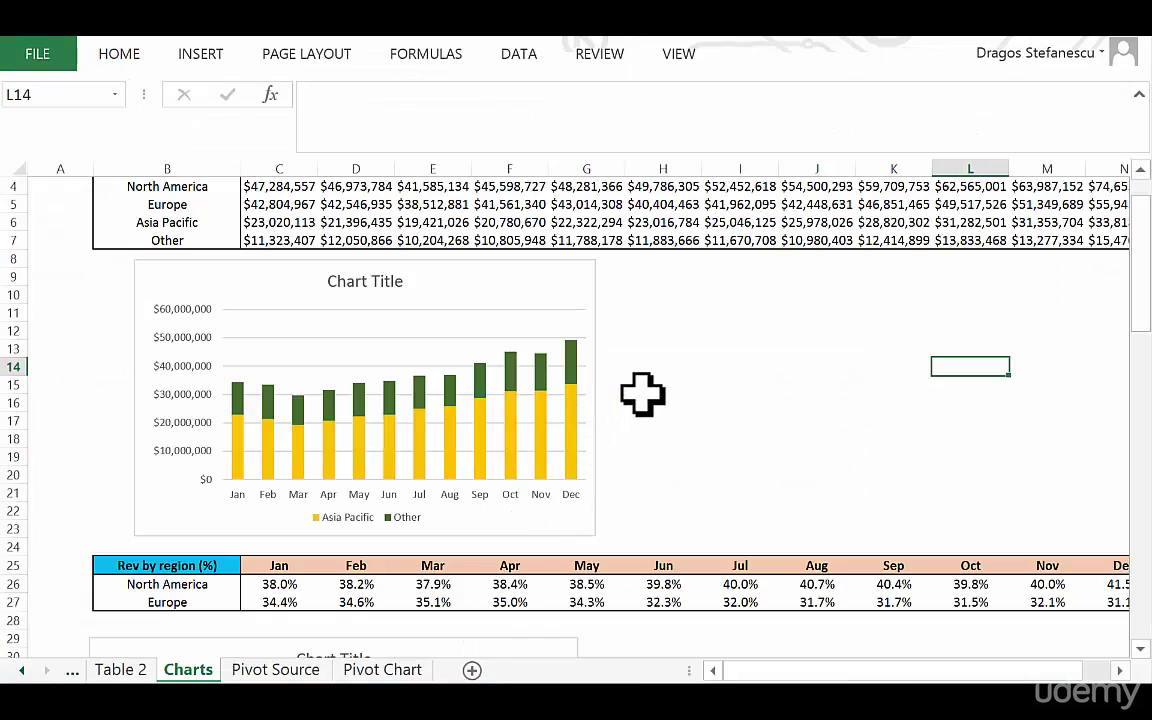
Return to Excel and undo the series filtering on the revenue-by-region chart
{"action": "left_click", "coordinate": [643, 402]}
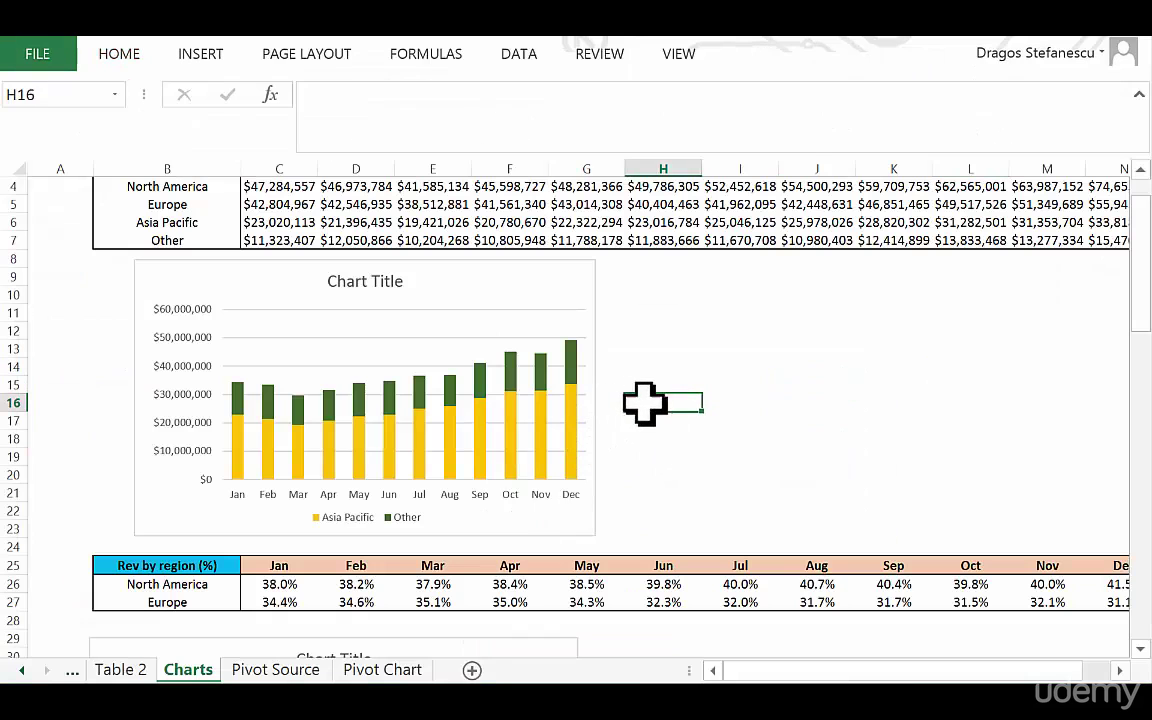
{"action": "key", "text": "ctrl+z"}
{"action": "left_click", "coordinate": [622, 275]}
{"action": "left_click", "coordinate": [893, 312]}
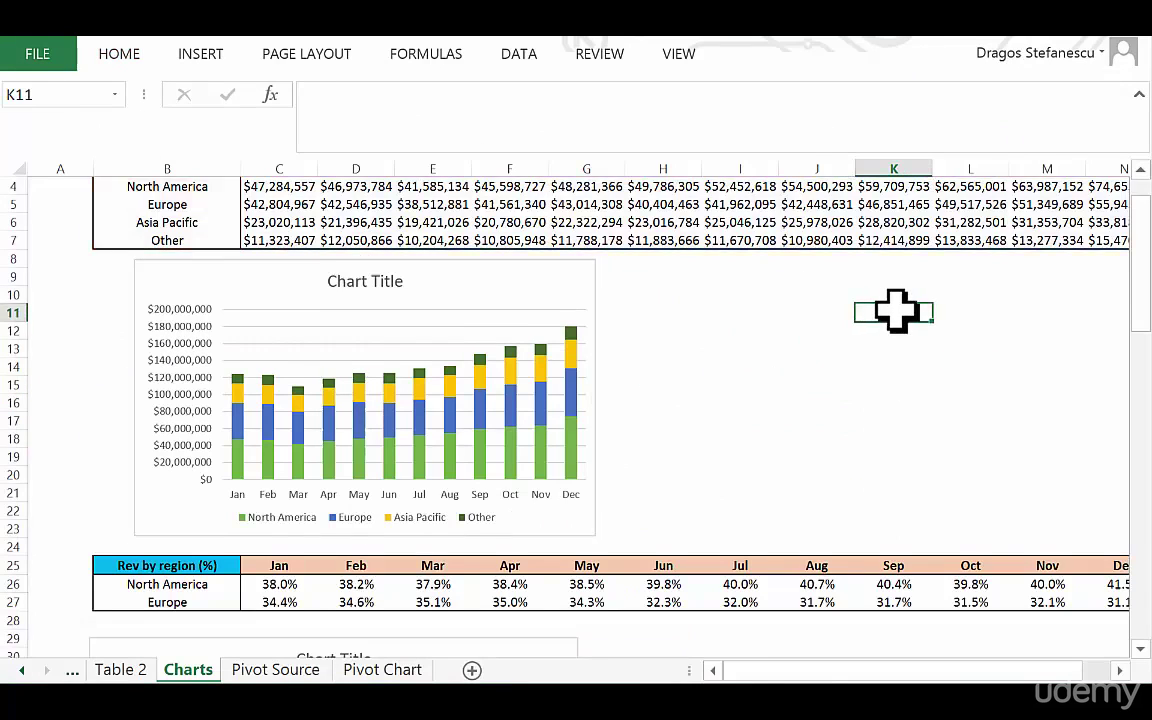
Delete the entire worksheet row holding the Other region's monthly revenue and dismiss the formula reference warnings
{"action": "scroll", "coordinate": [893, 312], "scroll_direction": "up", "scroll_amount": 1}
{"action": "left_click_drag", "start_coordinate": [291, 301], "coordinate": [925, 300]}
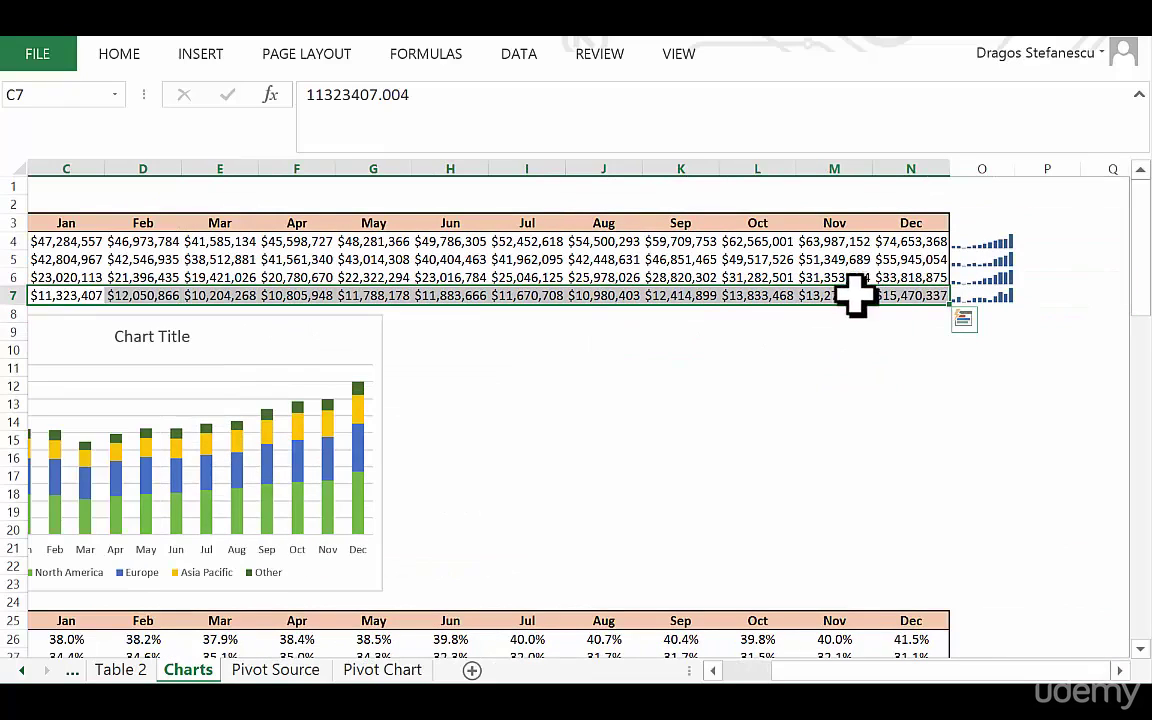
{"action": "right_click", "coordinate": [855, 292]}
{"action": "left_click", "coordinate": [938, 486]}
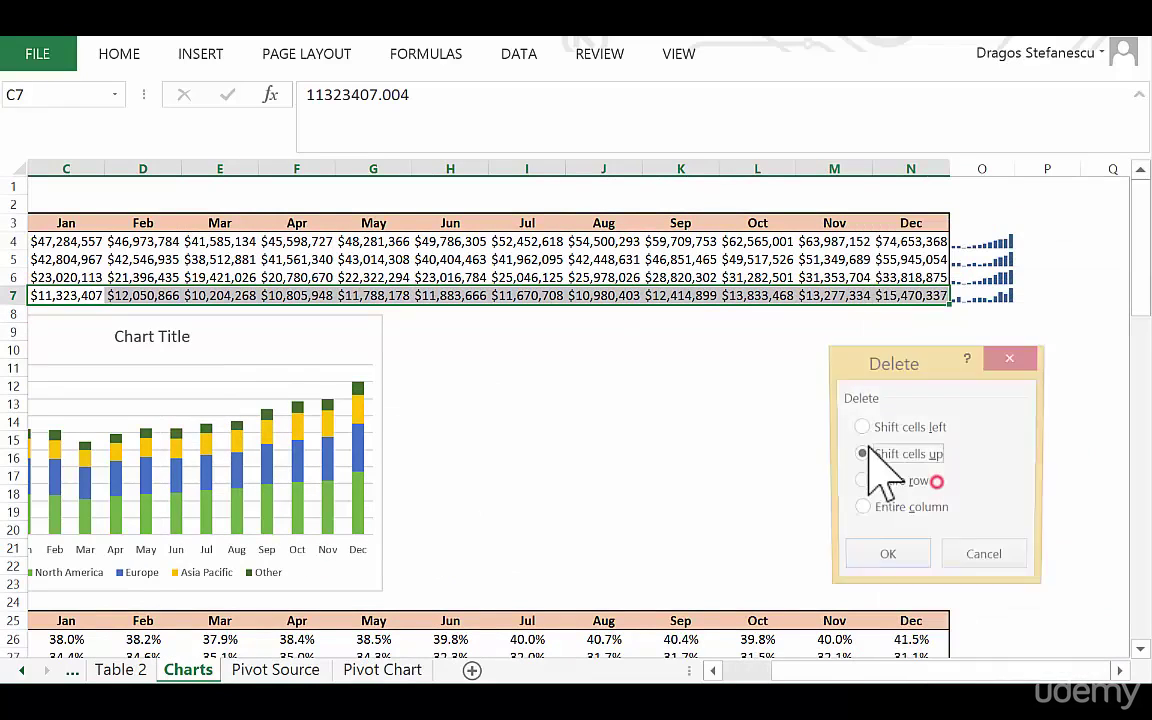
{"action": "left_click", "coordinate": [897, 482]}
{"action": "left_click", "coordinate": [888, 548]}
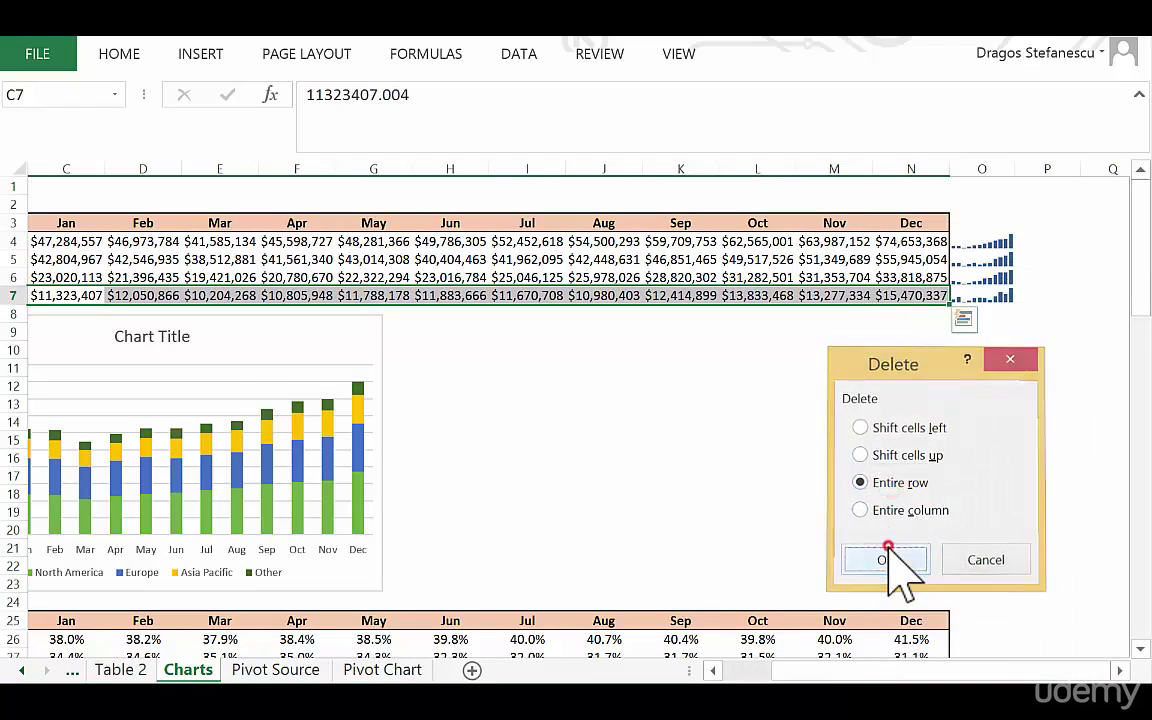
{"action": "left_click", "coordinate": [645, 460]}
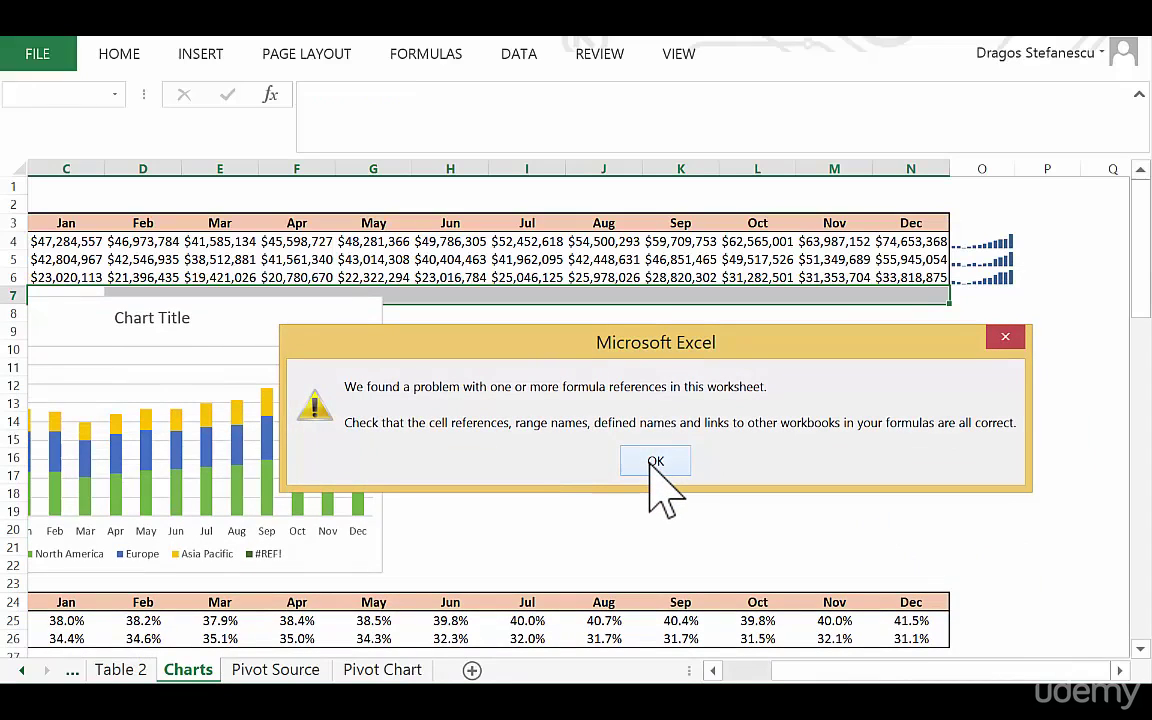
{"action": "left_click", "coordinate": [650, 462]}
{"action": "left_click", "coordinate": [414, 329]}
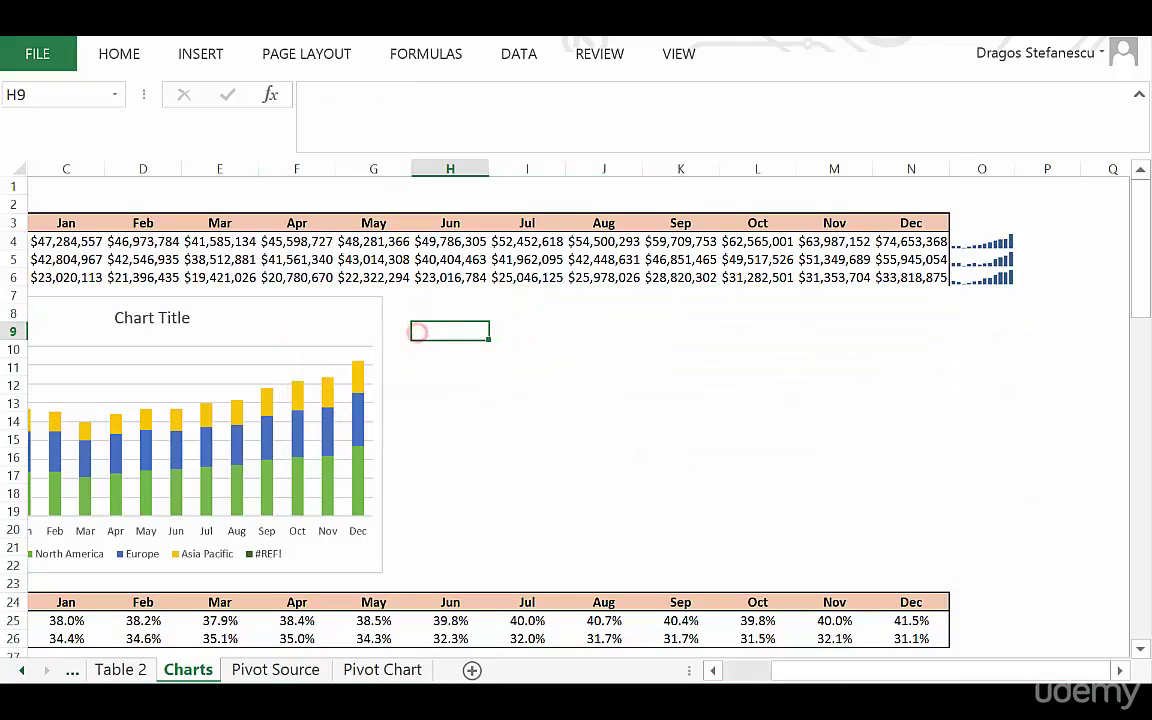
Switch to PowerPoint to check the linked chart on slide 2, and view the linked product table on slide 1
{"action": "left_click_drag", "start_coordinate": [864, 681], "coordinate": [835, 676]}
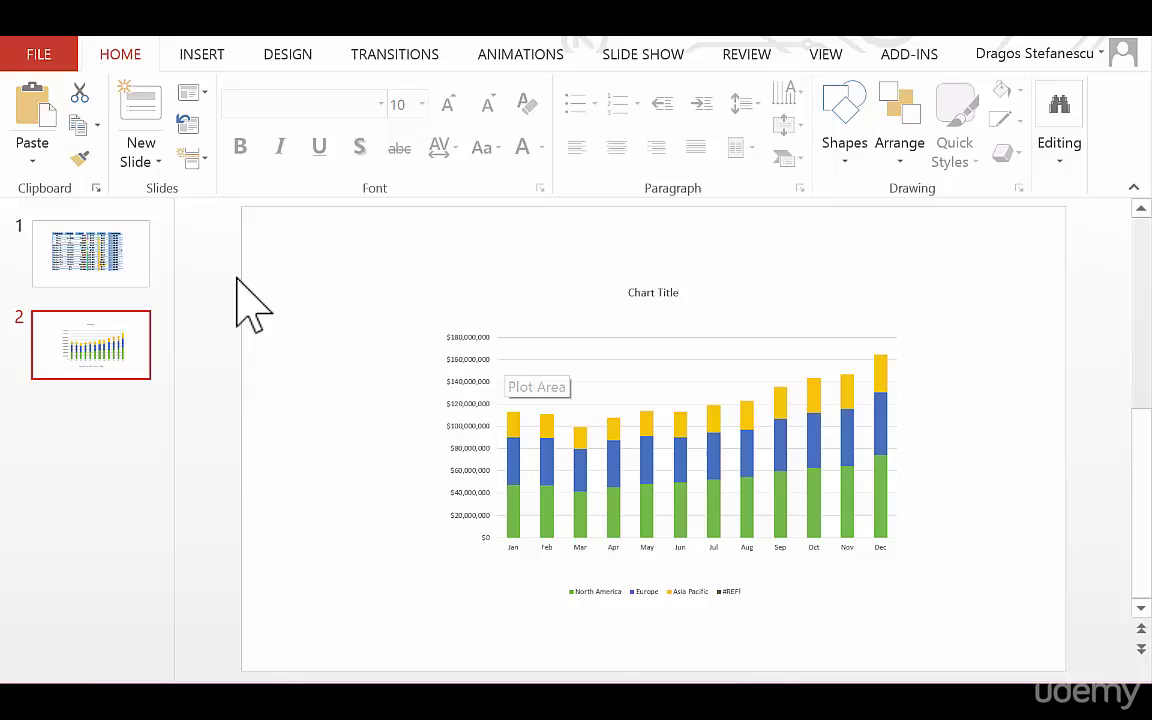
{"action": "left_click", "coordinate": [112, 232]}
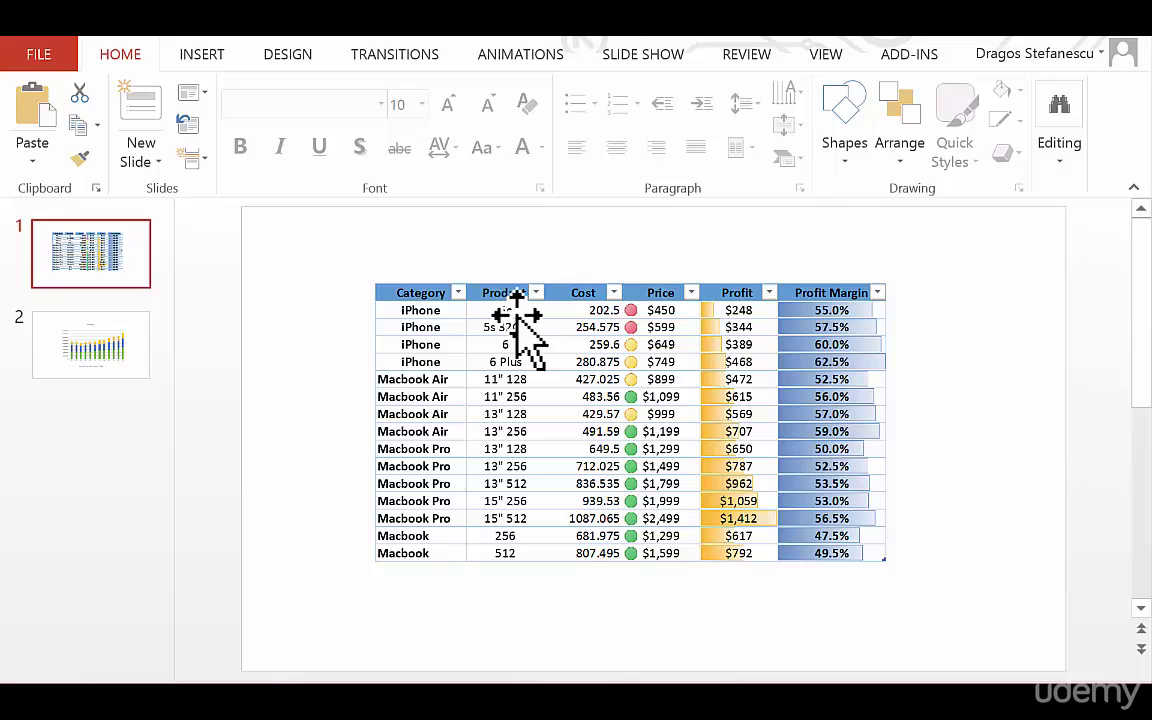
{"action": "left_click", "coordinate": [648, 240]}
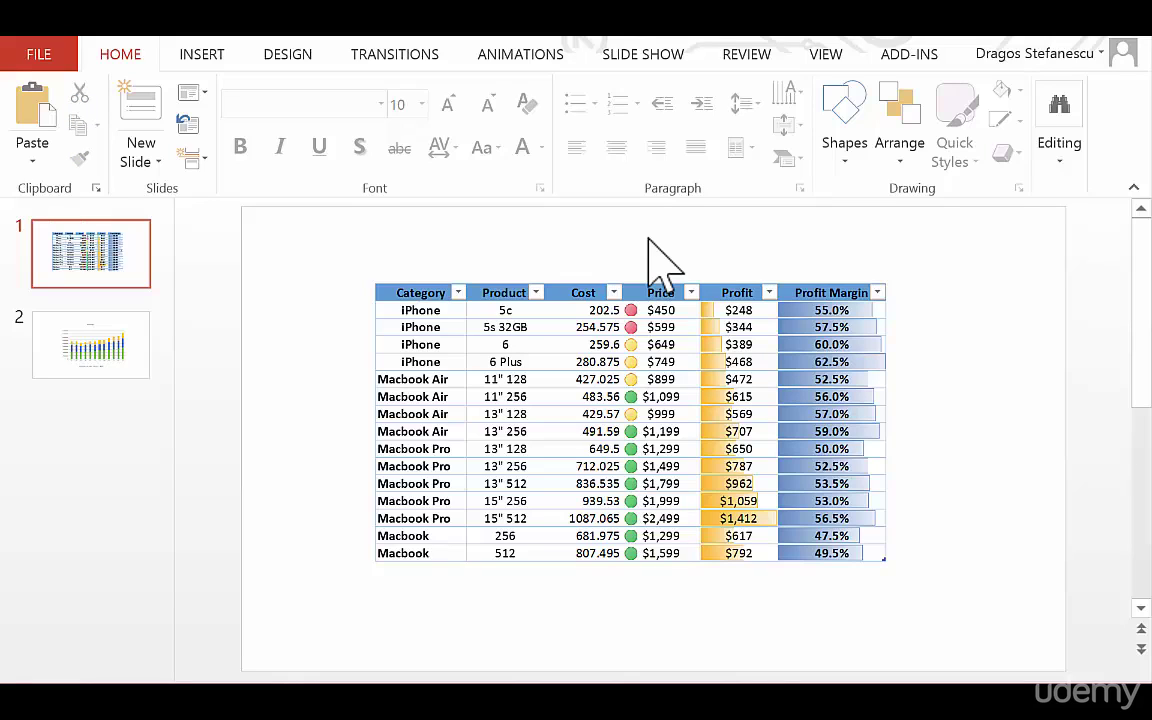